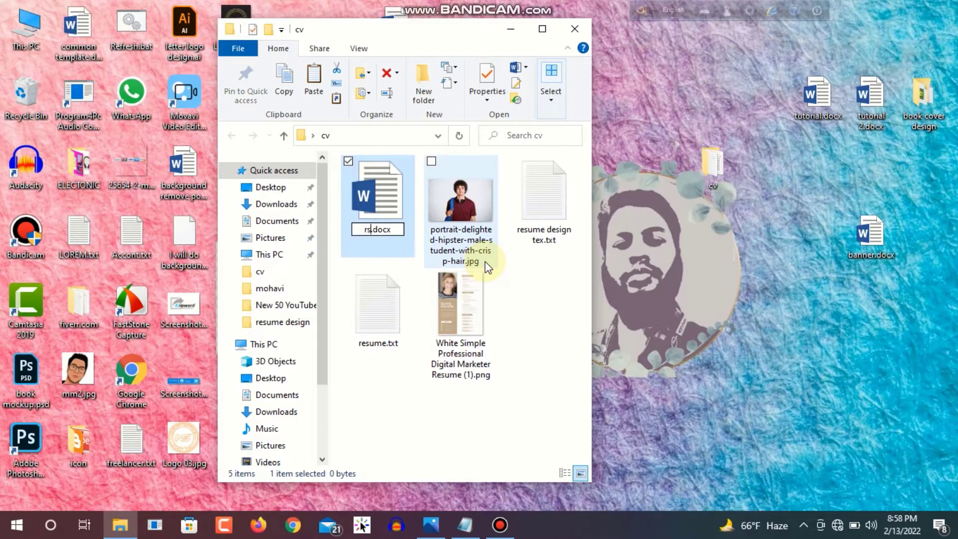
Rename the Word document in the cv folder as resume design.docx
{"action": "key", "text": "BackSpace"}
{"action": "key", "text": "BackSpace"}
{"action": "key", "text": "BackSpace"}
{"action": "type", "text": "resume design"}
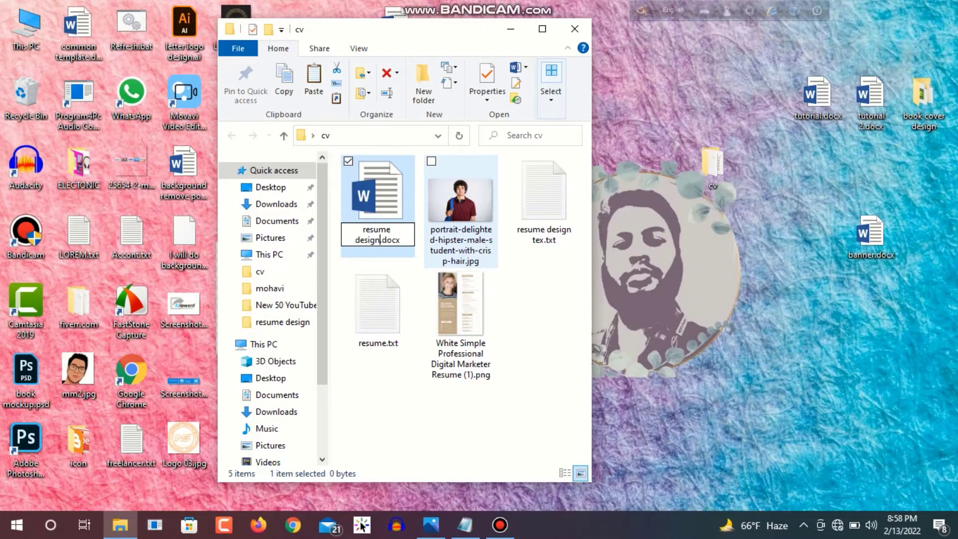
{"action": "key", "text": "Return"}
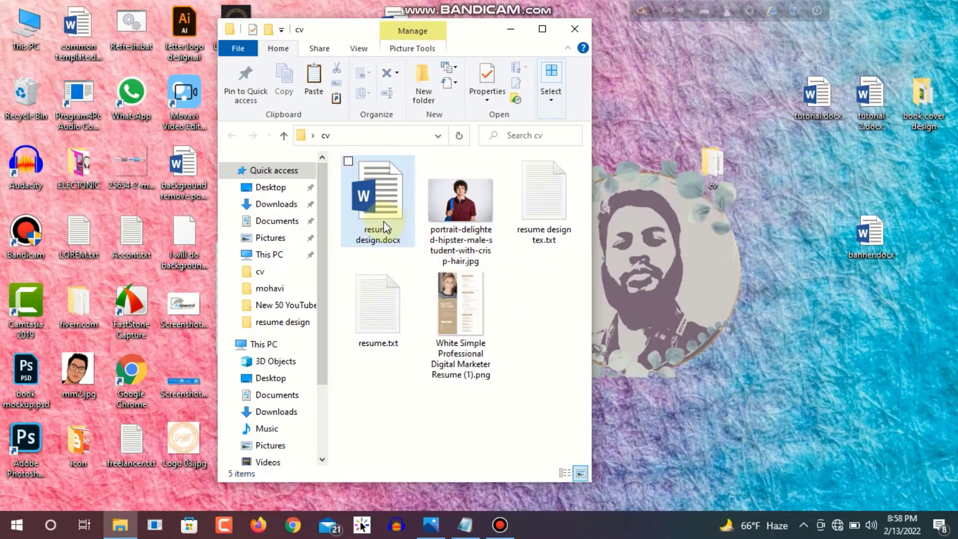
Open resume design.docx from the cv folder in Word and look over its blank page
{"action": "double_click", "coordinate": [394, 223]}
{"action": "right_click", "coordinate": [379, 222]}
{"action": "left_click", "coordinate": [429, 149]}
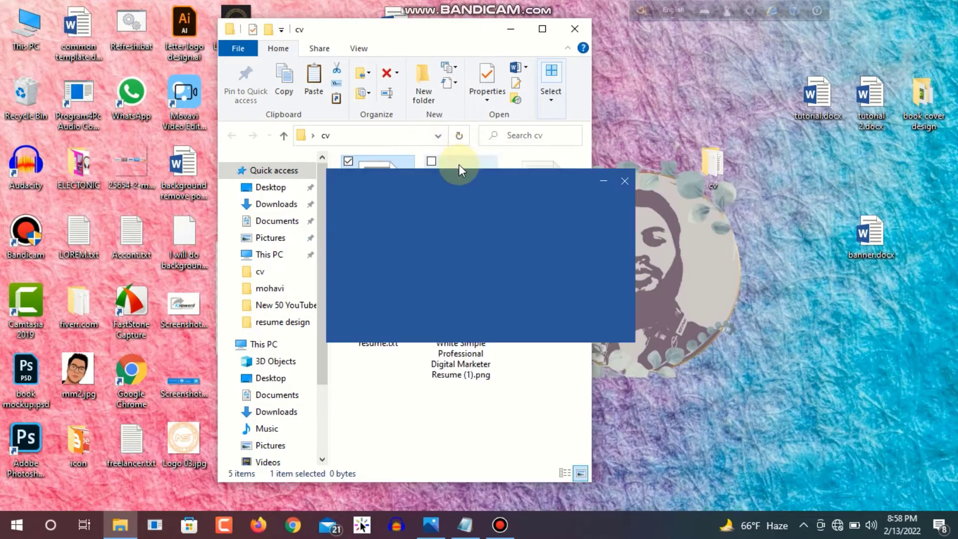
{"action": "scroll", "coordinate": [439, 399], "scroll_direction": "down", "scroll_amount": 8}
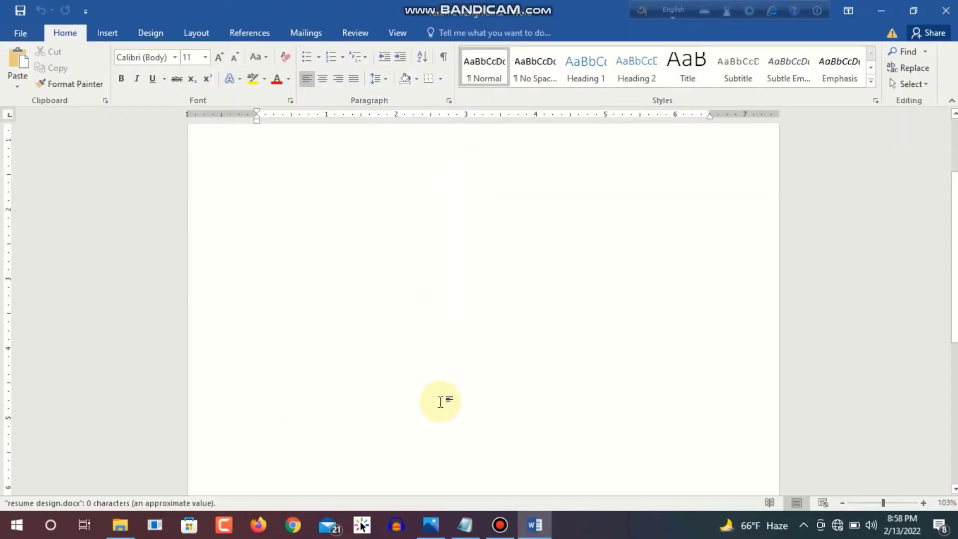
{"action": "scroll", "coordinate": [445, 396], "scroll_direction": "up", "scroll_amount": 8}
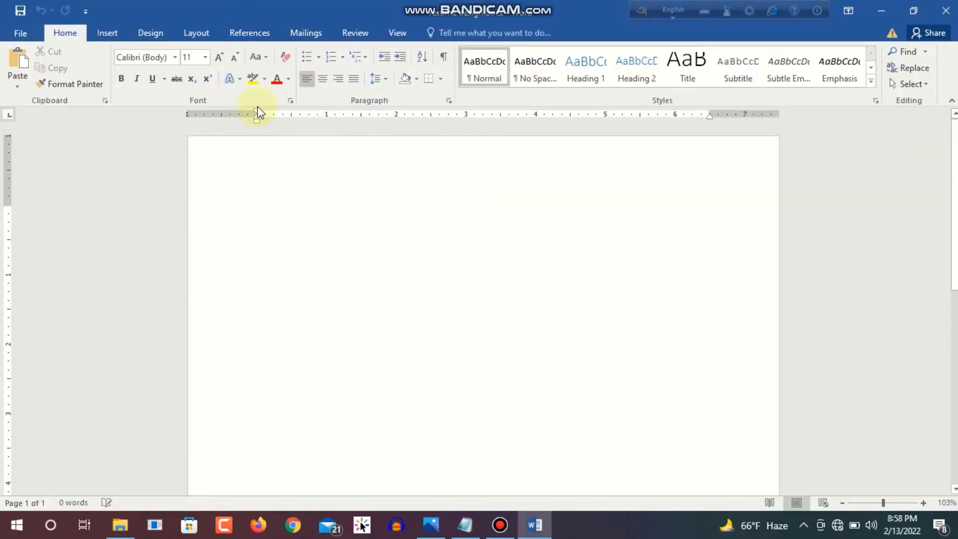
Set the document's paper size to A4 (8.27" x 11.69") with portrait orientation
{"action": "left_click", "coordinate": [195, 34]}
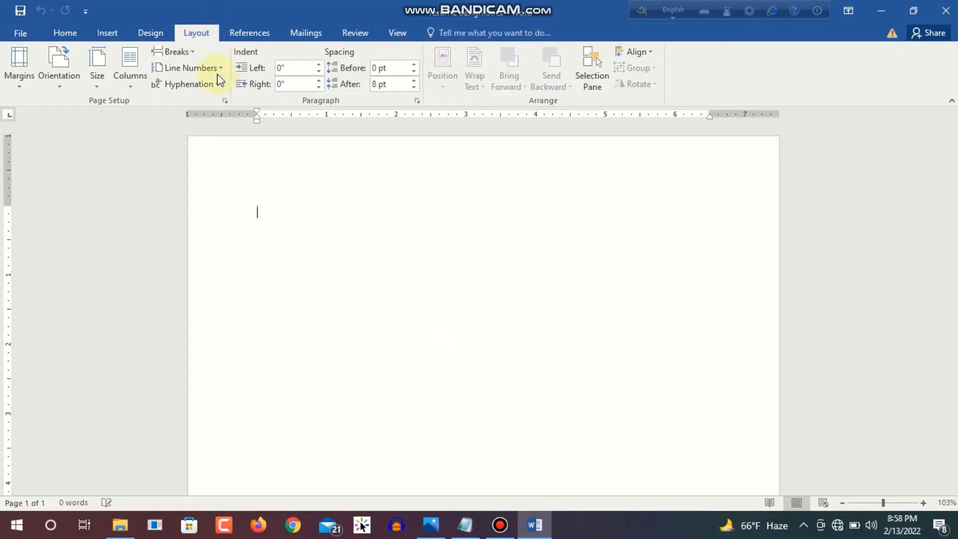
{"action": "left_click", "coordinate": [93, 88]}
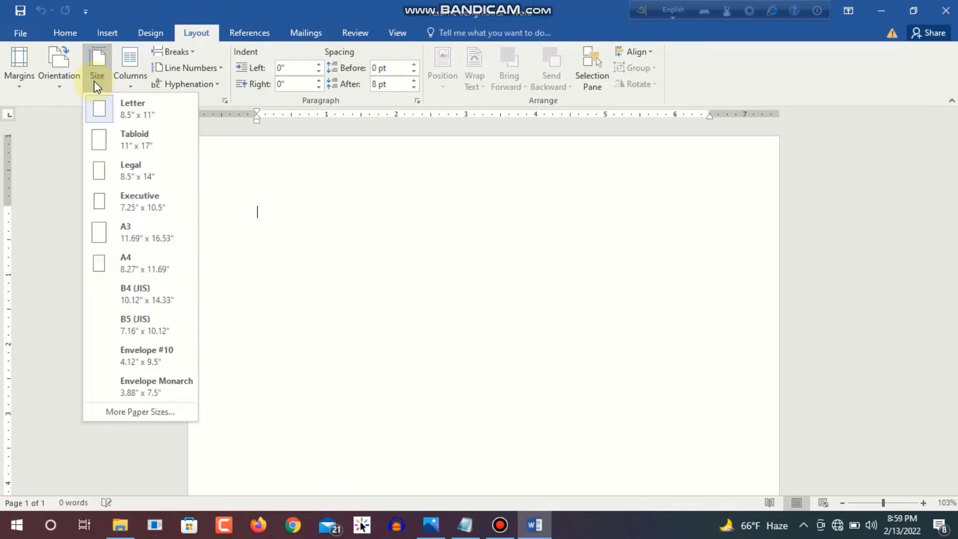
{"action": "left_click", "coordinate": [123, 270]}
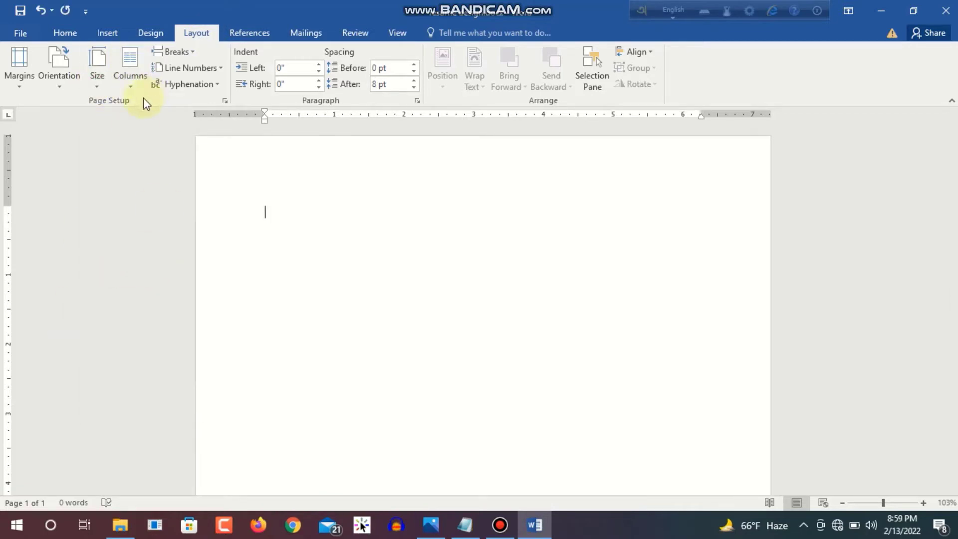
{"action": "left_click", "coordinate": [59, 80]}
{"action": "left_click", "coordinate": [75, 108]}
Apply the Narrow margins preset, with 0.5" on all sides of the page
{"action": "left_click", "coordinate": [21, 79]}
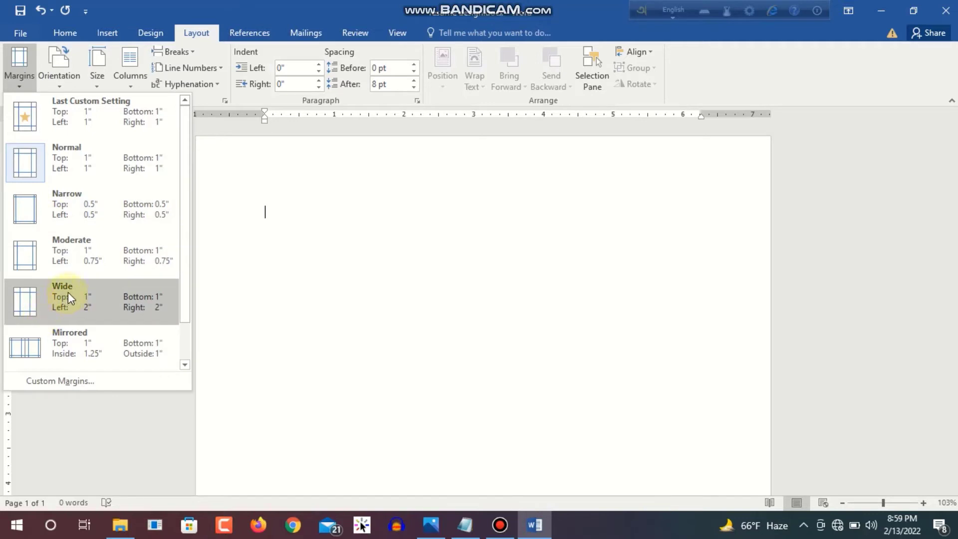
{"action": "left_click", "coordinate": [66, 207]}
{"action": "scroll", "coordinate": [526, 359], "scroll_direction": "down", "scroll_amount": 10}
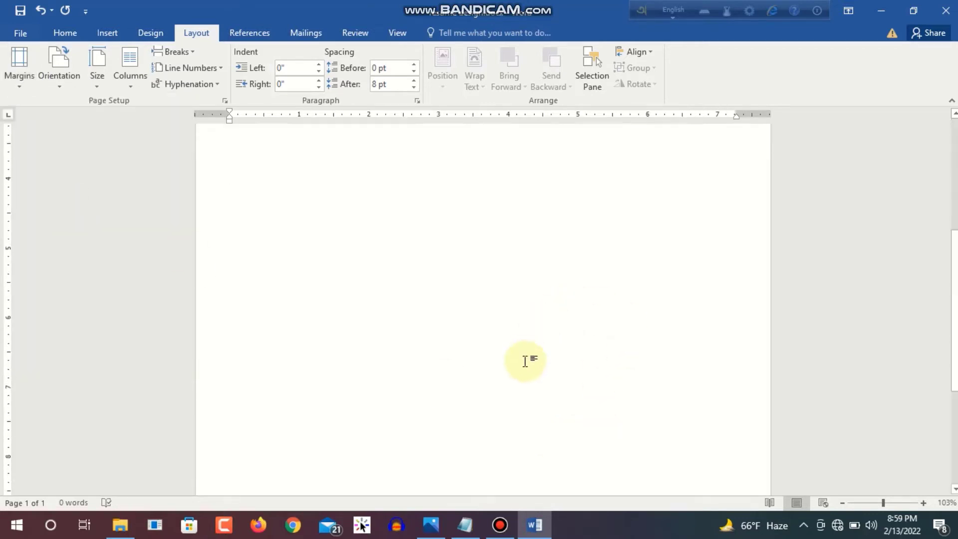
{"action": "scroll", "coordinate": [529, 367], "scroll_direction": "up", "scroll_amount": 10}
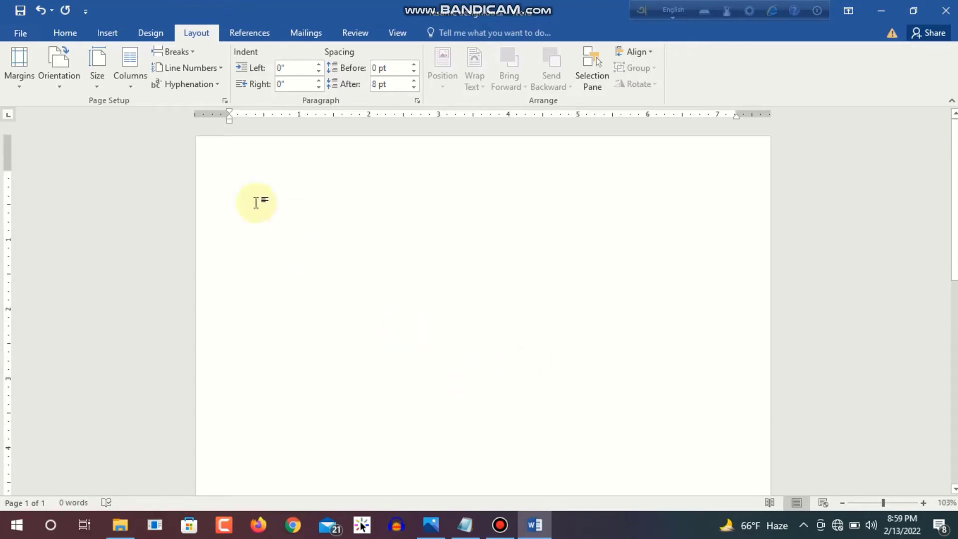
Insert the male student portrait picture from the cv folder on the Desktop into the page
{"action": "left_click", "coordinate": [109, 32]}
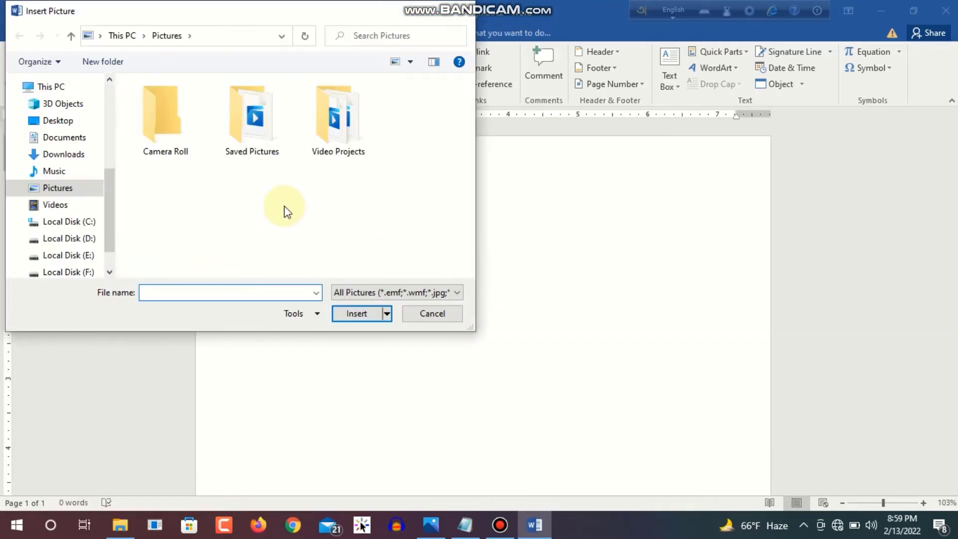
{"action": "left_click", "coordinate": [75, 124]}
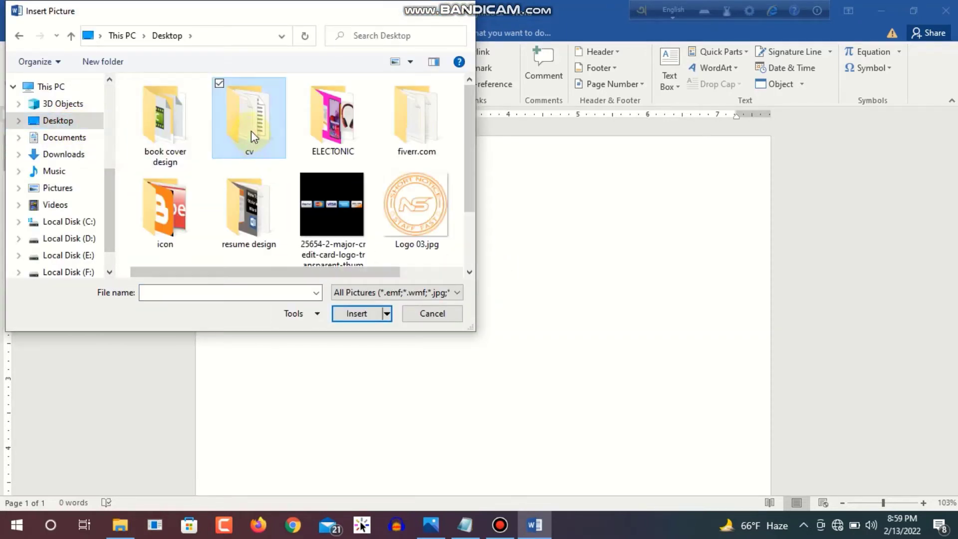
{"action": "double_click", "coordinate": [250, 131]}
{"action": "left_click", "coordinate": [165, 130]}
{"action": "left_click", "coordinate": [349, 314]}
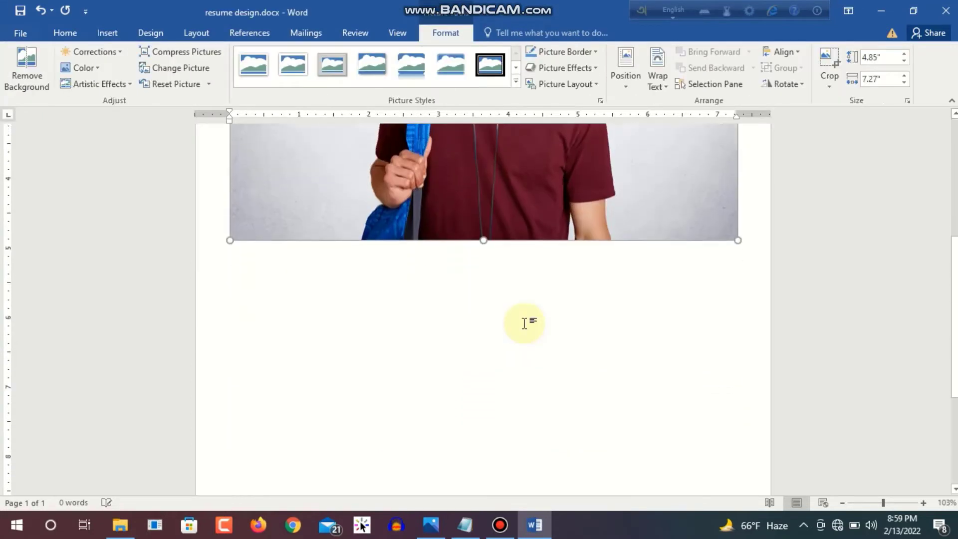
Crop the empty background from both sides of the photo, leaving it about 3.12" wide
{"action": "scroll", "coordinate": [523, 323], "scroll_direction": "up", "scroll_amount": 8}
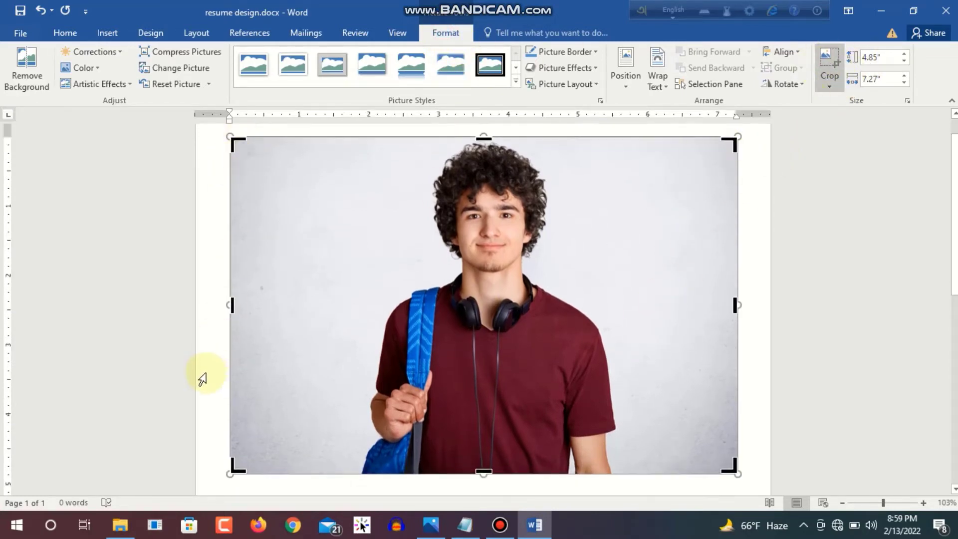
{"action": "scroll", "coordinate": [199, 349], "scroll_direction": "down", "scroll_amount": 1}
{"action": "left_click_drag", "start_coordinate": [344, 280], "coordinate": [385, 282]}
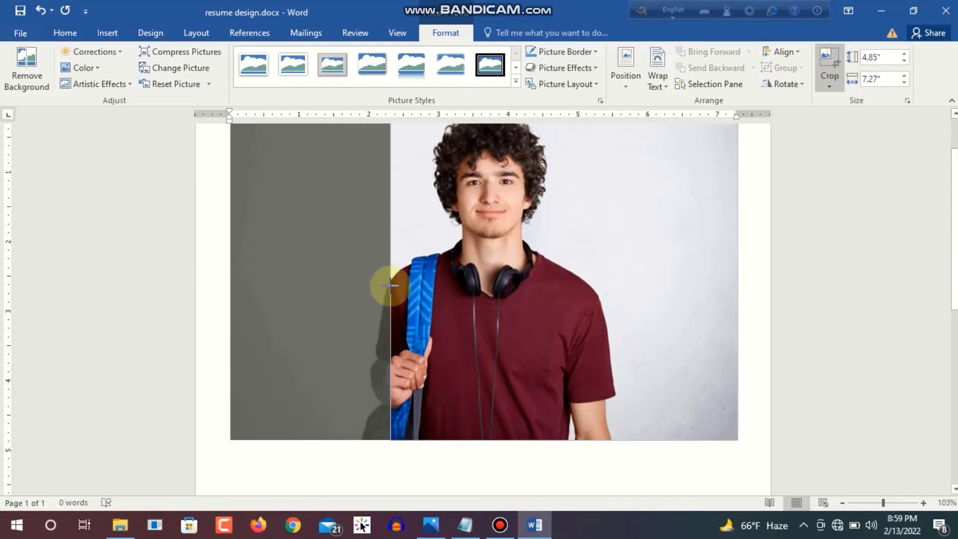
{"action": "left_click", "coordinate": [632, 358]}
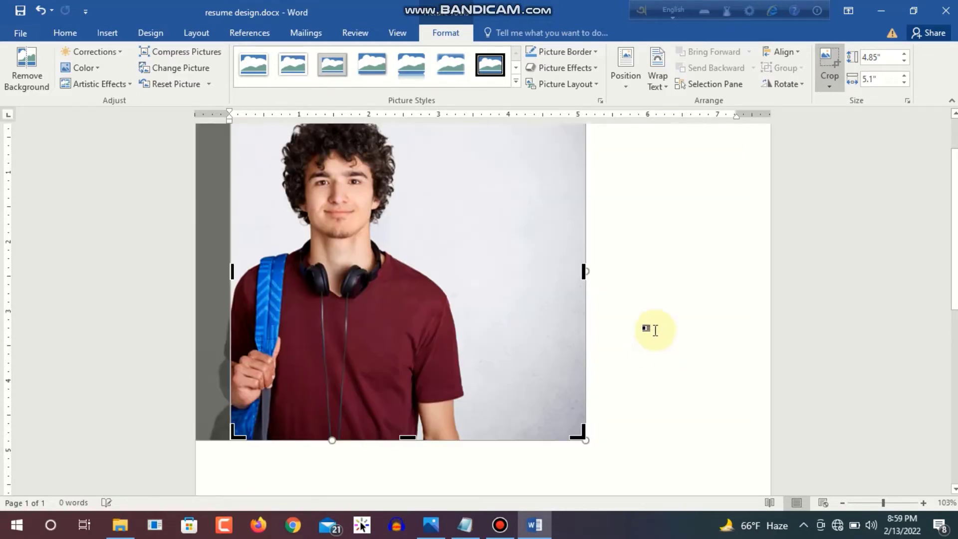
{"action": "left_click_drag", "start_coordinate": [584, 272], "coordinate": [439, 427]}
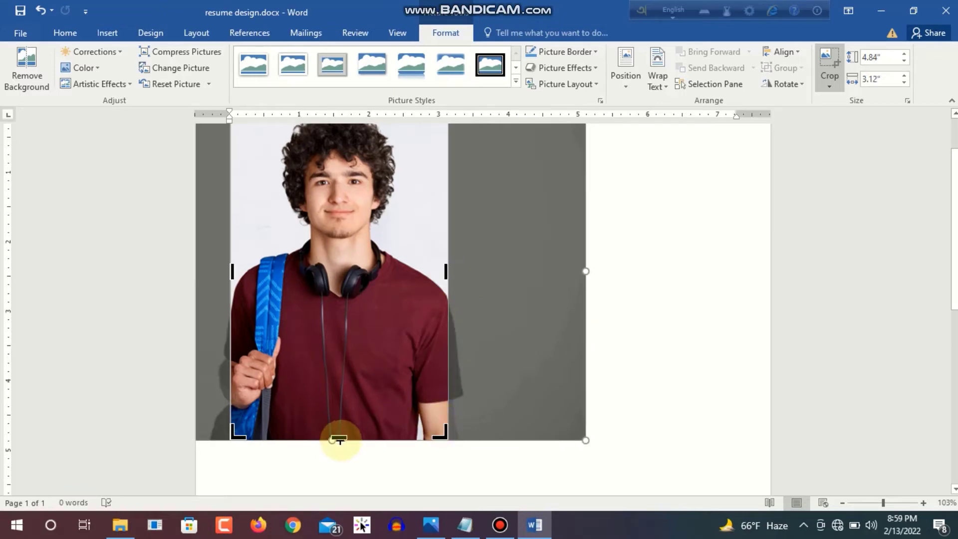
Crop the bottom of the photo to a height of about 3.66" and apply the crop
{"action": "left_click_drag", "start_coordinate": [339, 439], "coordinate": [336, 411]}
{"action": "left_click", "coordinate": [509, 406]}
{"action": "scroll", "coordinate": [509, 406], "scroll_direction": "up", "scroll_amount": 2}
{"action": "left_click", "coordinate": [364, 206]}
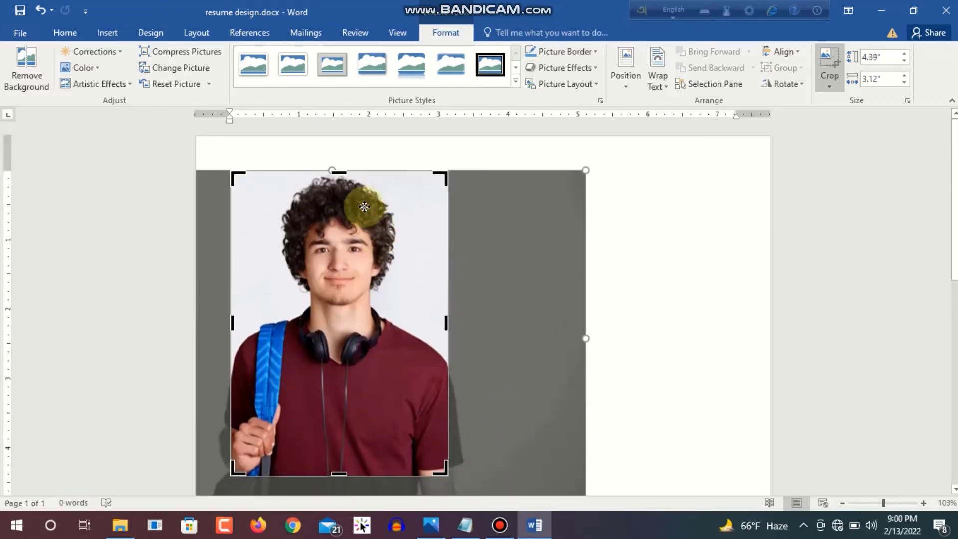
{"action": "left_click_drag", "start_coordinate": [339, 469], "coordinate": [360, 424]}
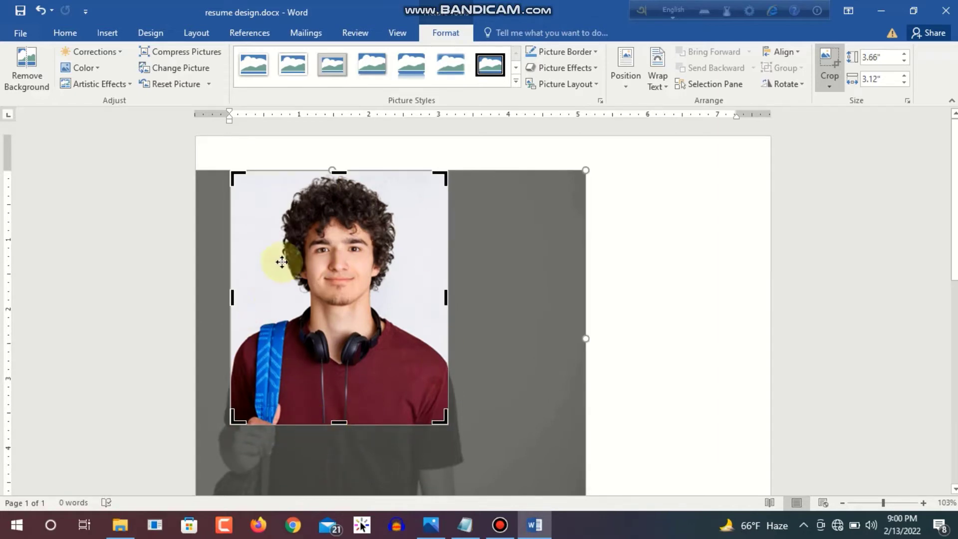
{"action": "left_click", "coordinate": [829, 80]}
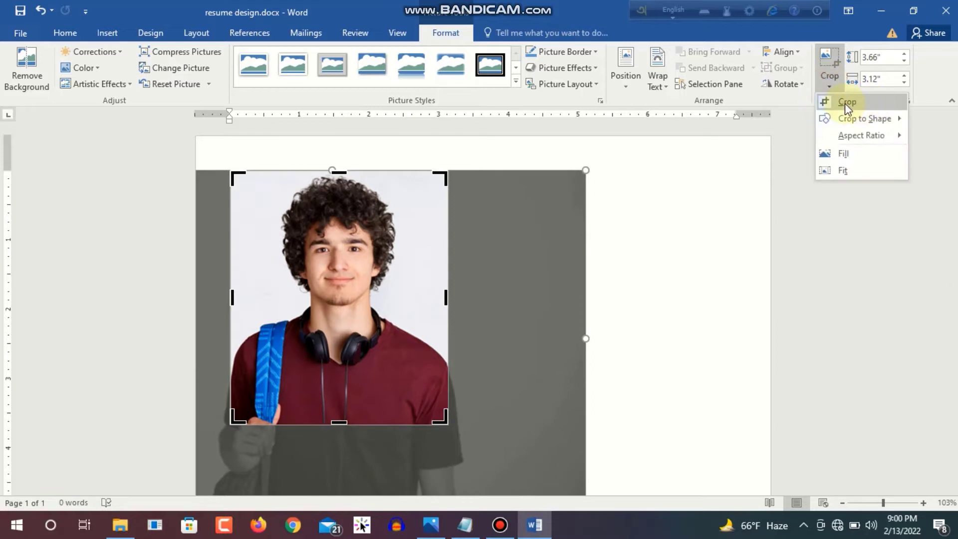
{"action": "left_click", "coordinate": [856, 103]}
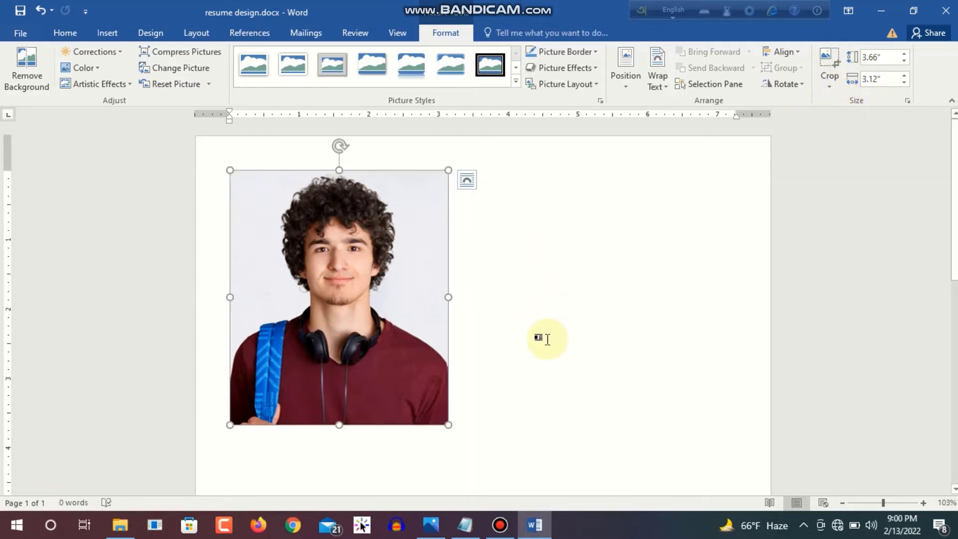
Try to move the inline photo freely on the page
{"action": "left_click", "coordinate": [465, 243]}
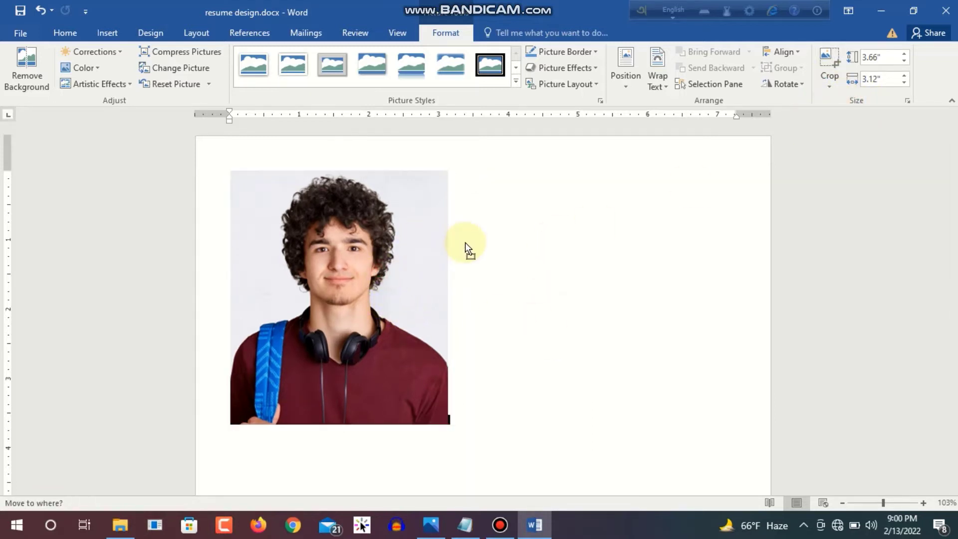
{"action": "left_click", "coordinate": [360, 296]}
{"action": "left_click_drag", "start_coordinate": [360, 297], "coordinate": [355, 274]}
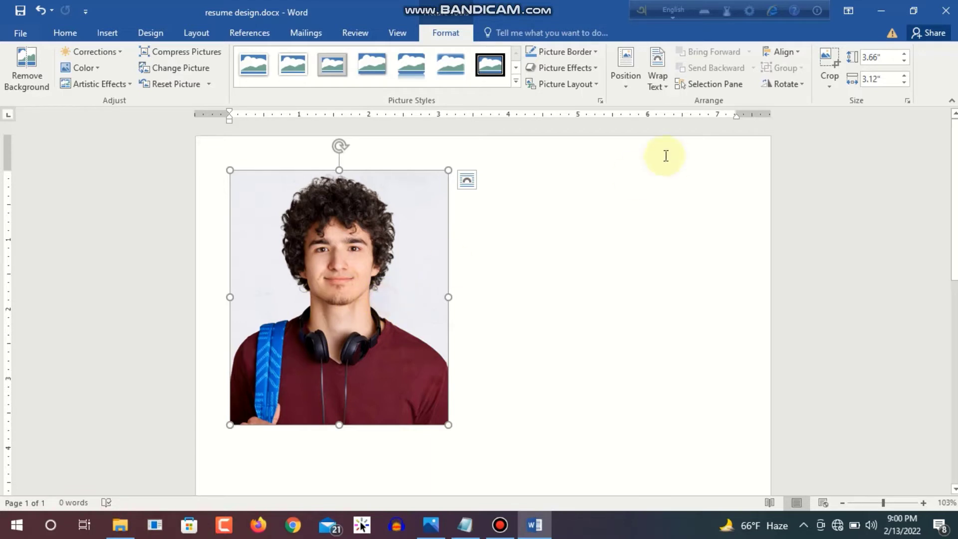
Set the photo's text wrapping to In Front of Text and place it flush in the page's top-left corner
{"action": "left_click", "coordinate": [657, 82]}
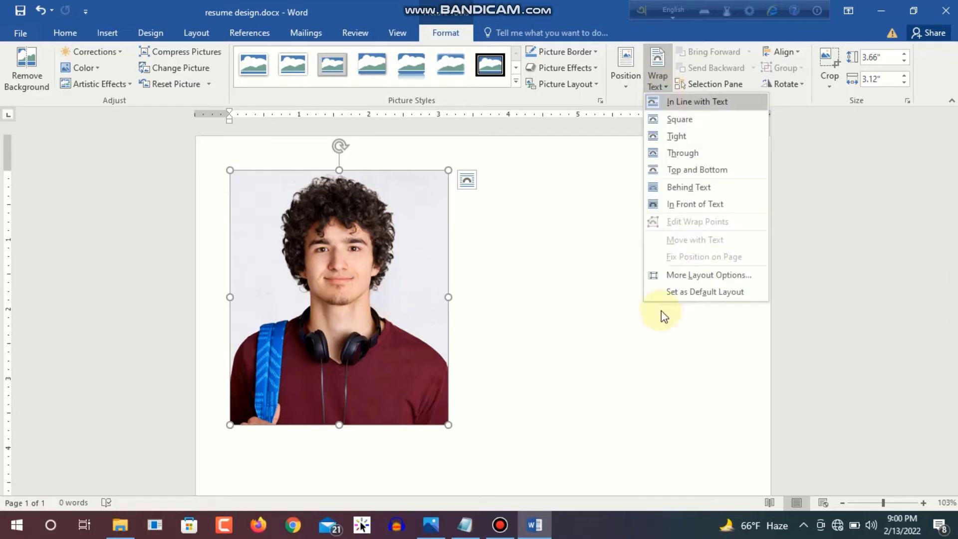
{"action": "left_click", "coordinate": [683, 205]}
{"action": "left_click_drag", "start_coordinate": [407, 238], "coordinate": [304, 253]}
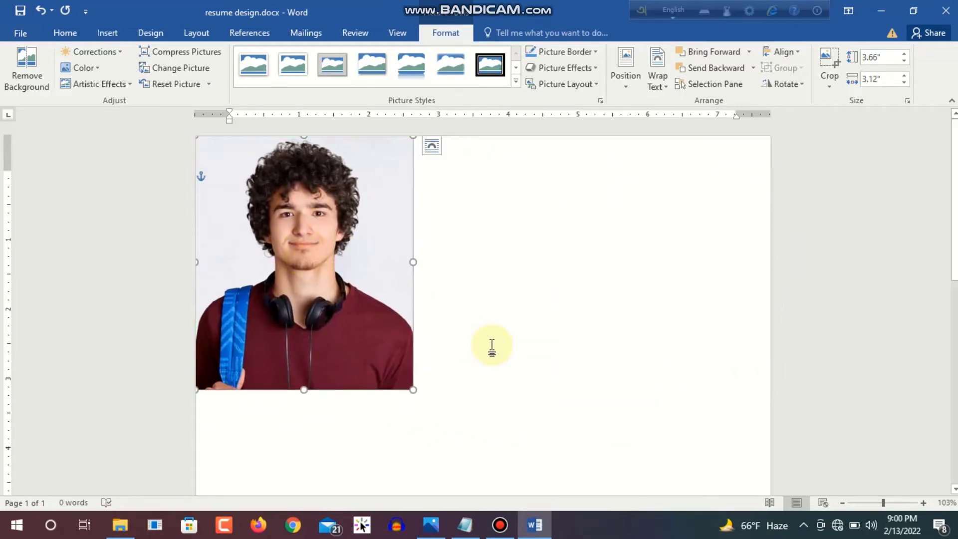
Widen the photo to about 3.3" by stretching its right edge
{"action": "scroll", "coordinate": [491, 344], "scroll_direction": "down", "scroll_amount": 1}
{"action": "left_click_drag", "start_coordinate": [414, 228], "coordinate": [425, 228]}
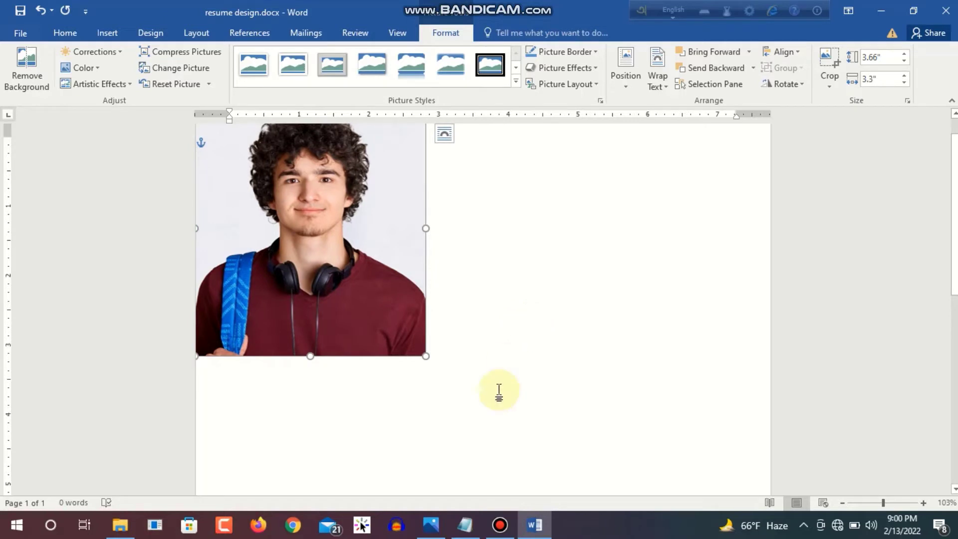
{"action": "left_click", "coordinate": [346, 359]}
Draw a rectangle shape about 3.54" wide and 7.51" high below the photo, reaching near the page bottom
{"action": "scroll", "coordinate": [343, 358], "scroll_direction": "down", "scroll_amount": 6, "text": "ctrl"}
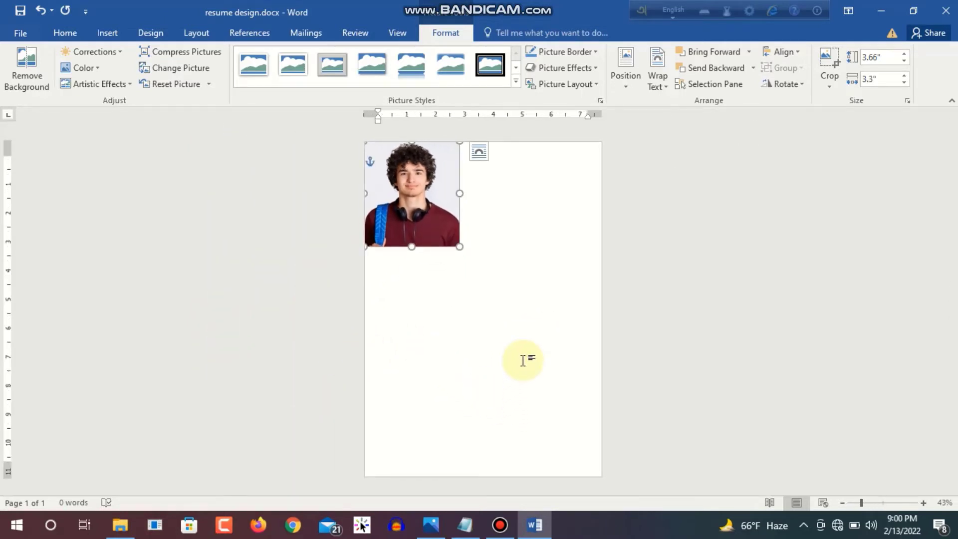
{"action": "left_click", "coordinate": [107, 33]}
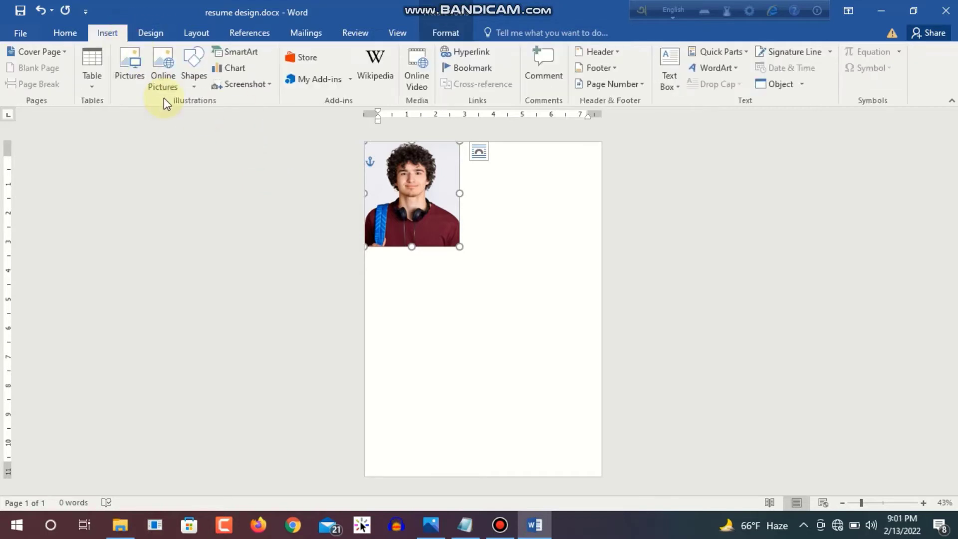
{"action": "left_click", "coordinate": [190, 77]}
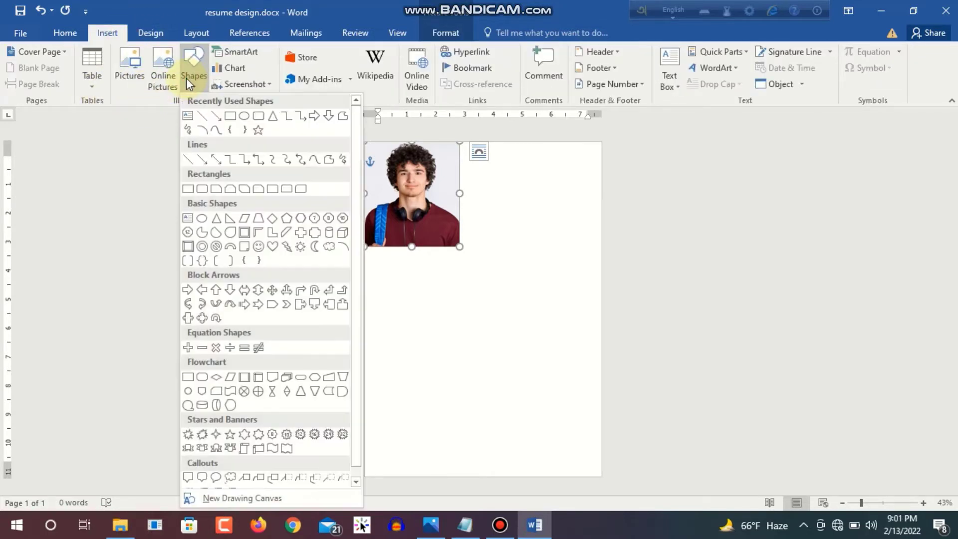
{"action": "left_click", "coordinate": [232, 119]}
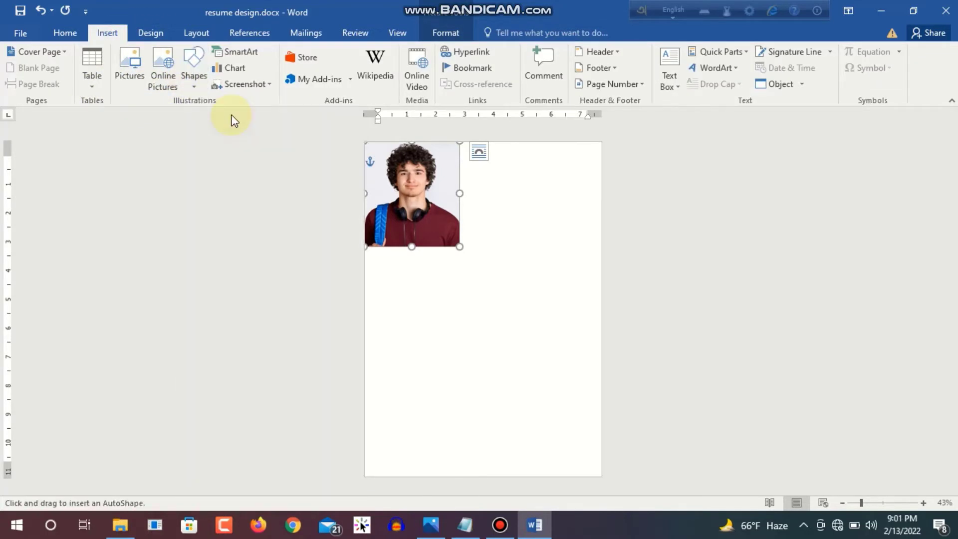
{"action": "mouse_move", "coordinate": [366, 256]}
{"action": "left_mouse_down"}
{"action": "mouse_move", "coordinate": [453, 481]}
{"action": "mouse_move", "coordinate": [468, 472]}
{"action": "left_mouse_up"}
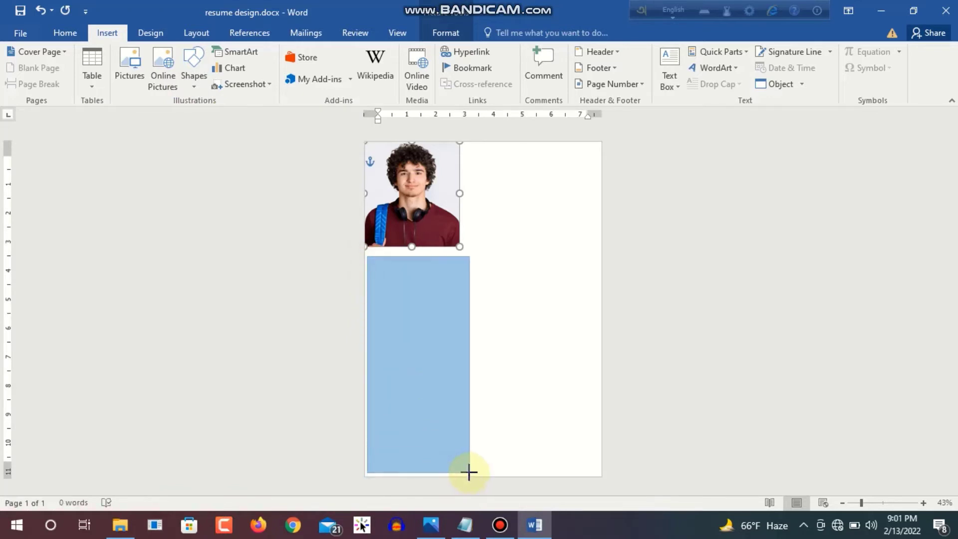
Align the rectangle with the page's left and bottom edges and extend its height to about 7.63"
{"action": "left_click_drag", "start_coordinate": [402, 385], "coordinate": [407, 399]}
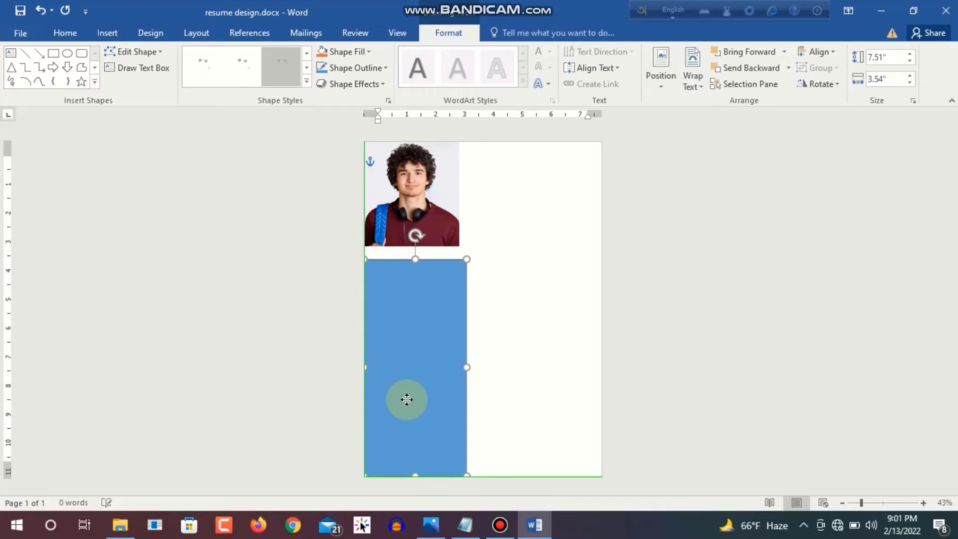
{"action": "left_click", "coordinate": [417, 471]}
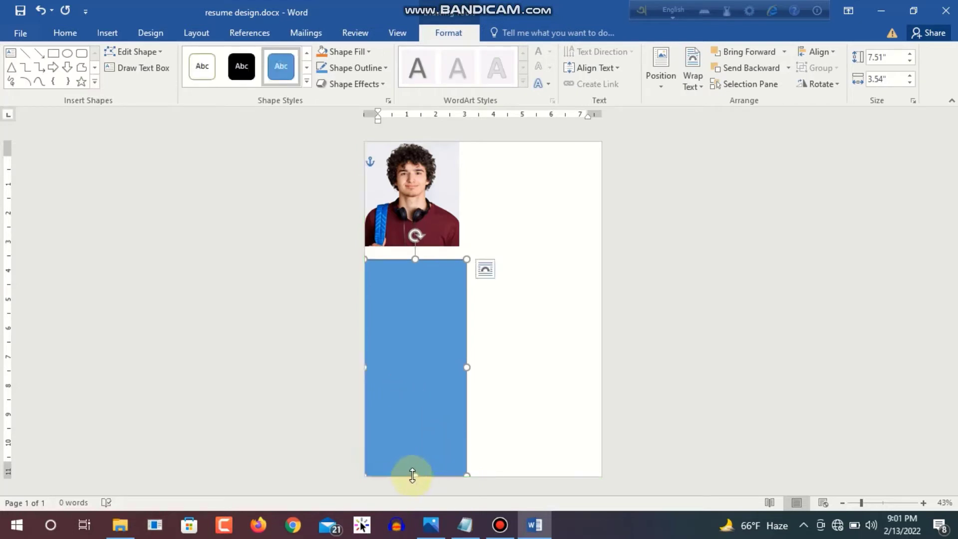
{"action": "left_click_drag", "start_coordinate": [412, 475], "coordinate": [413, 478]}
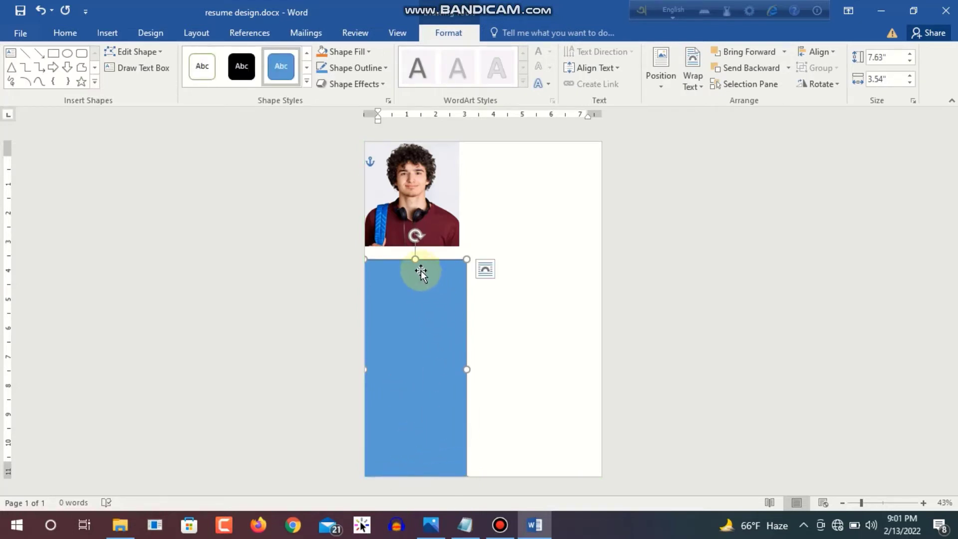
Extend the rectangle's top edge upward to meet the photo's bottom edge, making it about 8.13" high
{"action": "scroll", "coordinate": [422, 250], "scroll_direction": "up", "scroll_amount": 9}
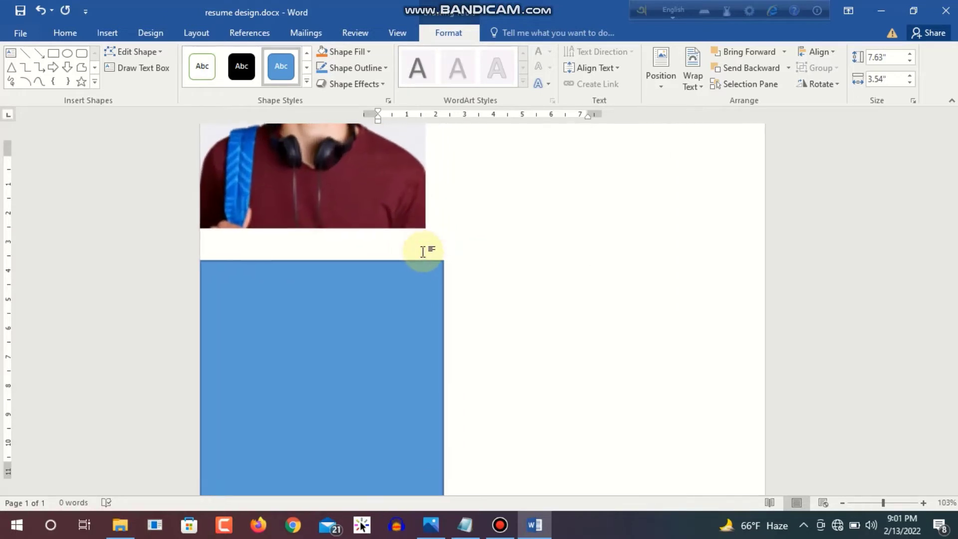
{"action": "scroll", "coordinate": [231, 221], "scroll_direction": "up", "scroll_amount": 2}
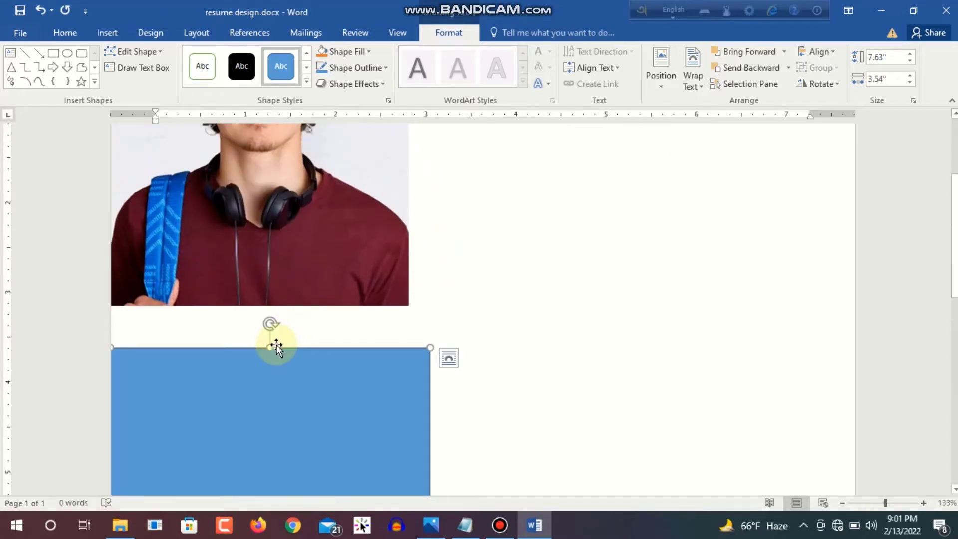
{"action": "left_click_drag", "start_coordinate": [270, 344], "coordinate": [269, 303]}
Narrow the rectangle to about 3.3" so its right edge lines up with the photo's right edge
{"action": "scroll", "coordinate": [456, 402], "scroll_direction": "down", "scroll_amount": 5}
{"action": "scroll", "coordinate": [455, 434], "scroll_direction": "up", "scroll_amount": 1}
{"action": "scroll", "coordinate": [453, 440], "scroll_direction": "down", "scroll_amount": 1}
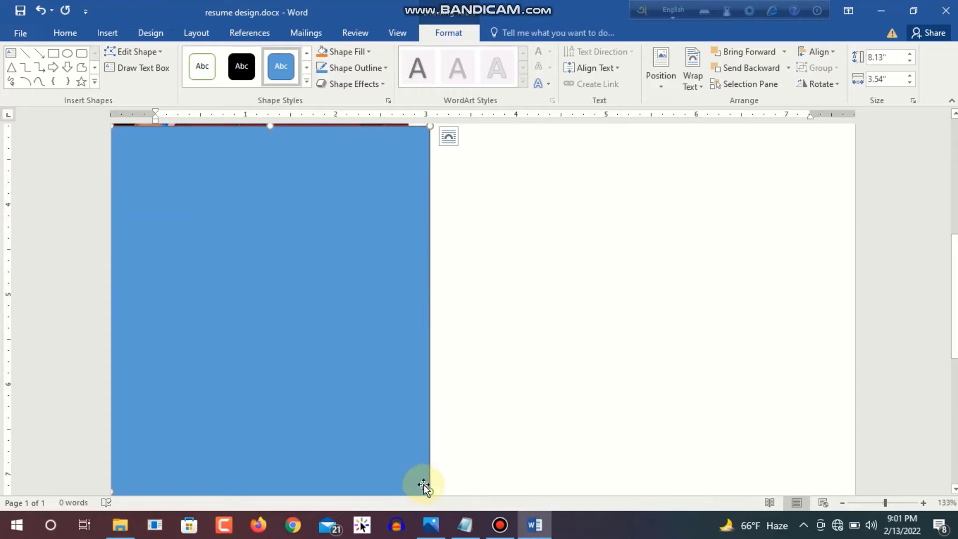
{"action": "left_click_drag", "start_coordinate": [431, 491], "coordinate": [417, 492]}
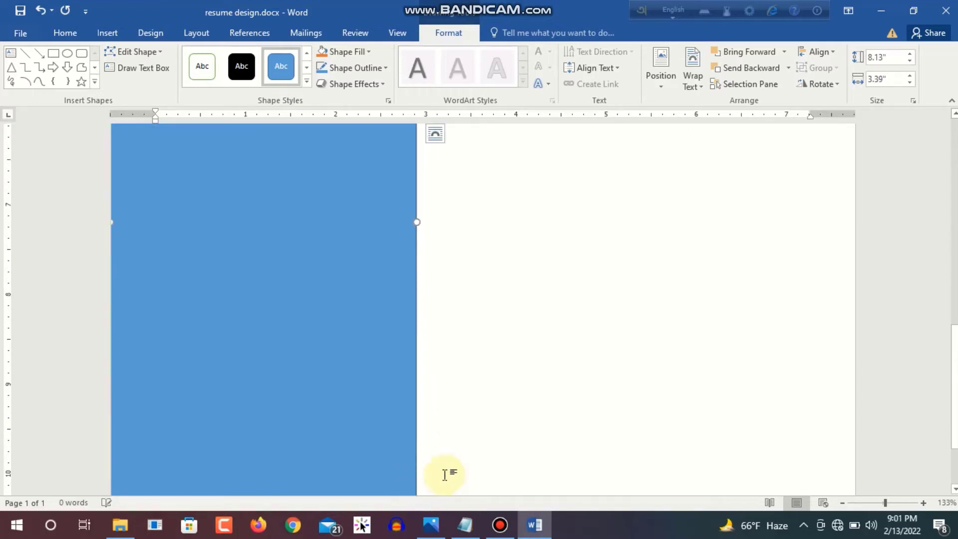
{"action": "scroll", "coordinate": [448, 458], "scroll_direction": "up", "scroll_amount": 3}
{"action": "scroll", "coordinate": [446, 455], "scroll_direction": "down", "scroll_amount": 3}
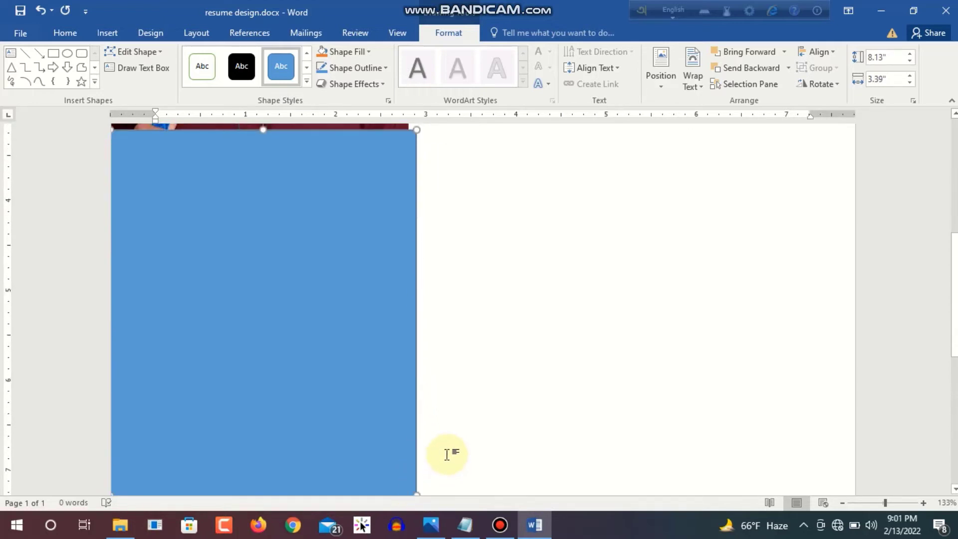
{"action": "scroll", "coordinate": [438, 446], "scroll_direction": "up", "scroll_amount": 1}
{"action": "scroll", "coordinate": [436, 445], "scroll_direction": "down", "scroll_amount": 1}
{"action": "scroll", "coordinate": [434, 443], "scroll_direction": "down", "scroll_amount": 5}
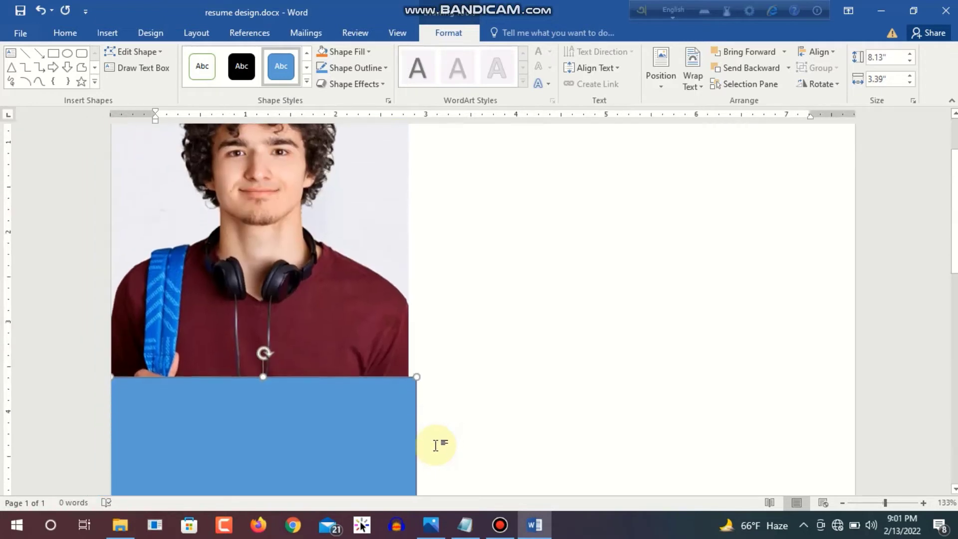
{"action": "scroll", "coordinate": [427, 442], "scroll_direction": "down", "scroll_amount": 1}
{"action": "scroll", "coordinate": [423, 445], "scroll_direction": "down", "scroll_amount": 5}
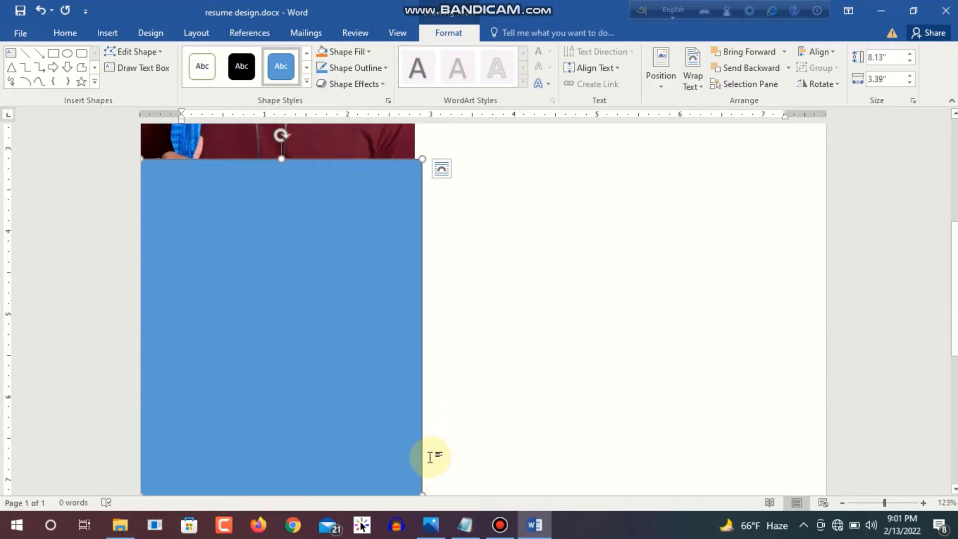
{"action": "scroll", "coordinate": [430, 456], "scroll_direction": "down", "scroll_amount": 2}
{"action": "left_click_drag", "start_coordinate": [432, 441], "coordinate": [426, 440]}
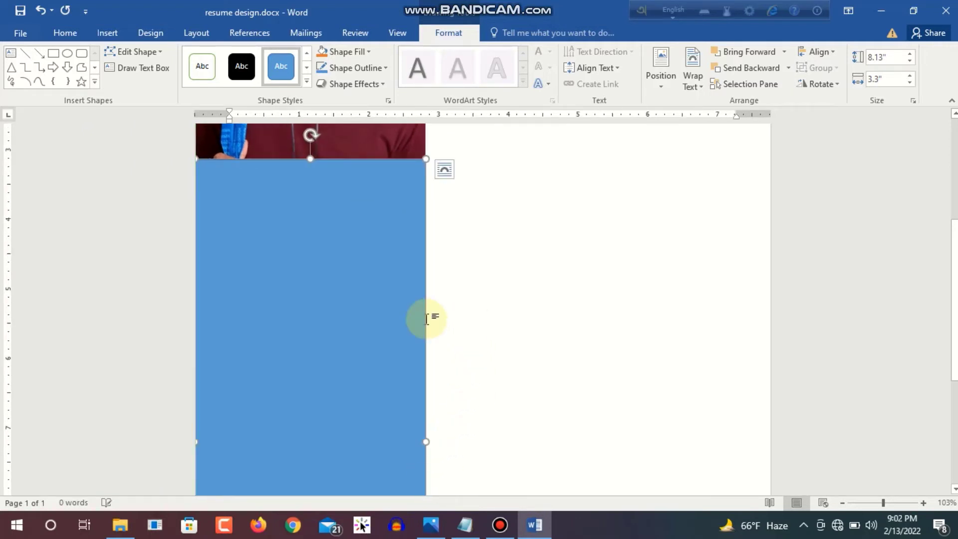
{"action": "left_click", "coordinate": [496, 316]}
{"action": "scroll", "coordinate": [502, 369], "scroll_direction": "down", "scroll_amount": 2}
{"action": "scroll", "coordinate": [506, 383], "scroll_direction": "down", "scroll_amount": 2}
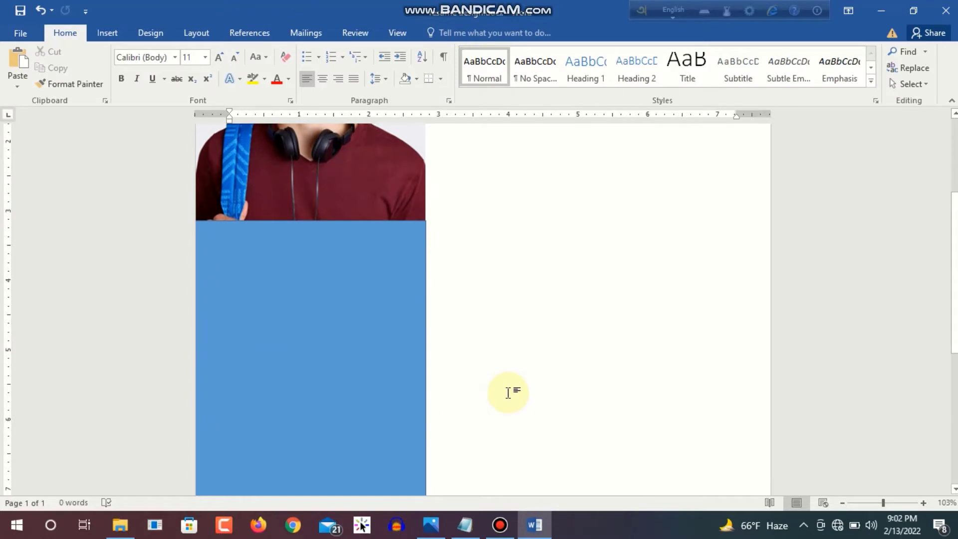
{"action": "scroll", "coordinate": [506, 392], "scroll_direction": "up", "scroll_amount": 2}
{"action": "left_click", "coordinate": [343, 358]}
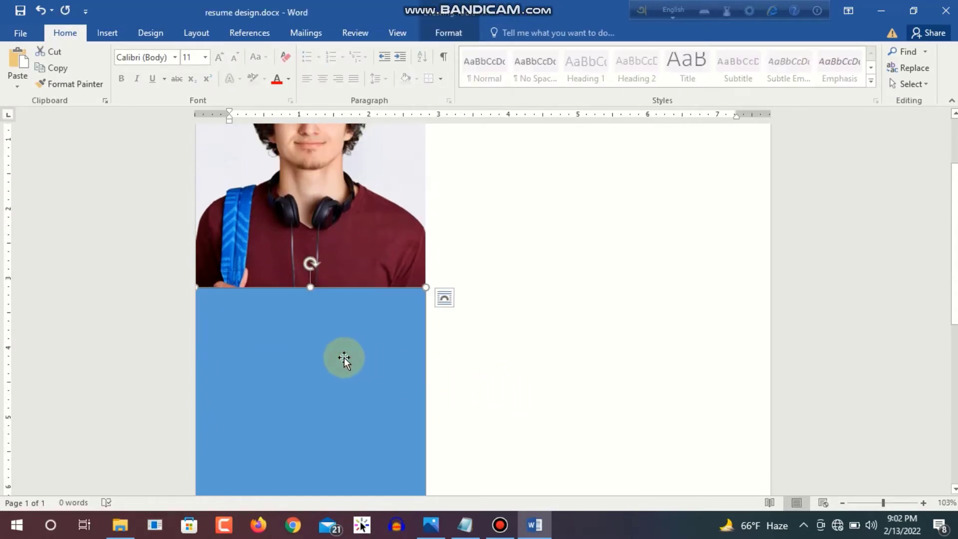
{"action": "left_click", "coordinate": [343, 359]}
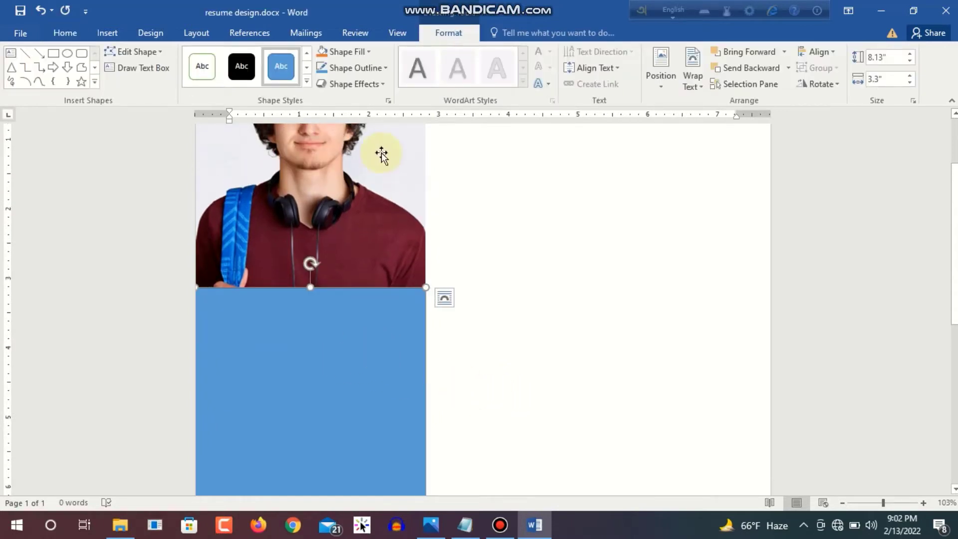
{"action": "left_click", "coordinate": [352, 51]}
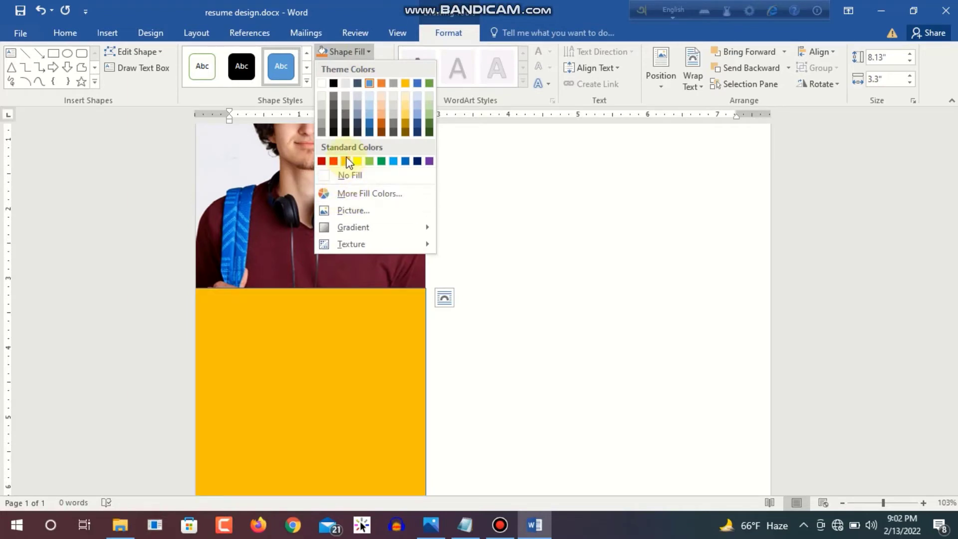
{"action": "left_click", "coordinate": [337, 359]}
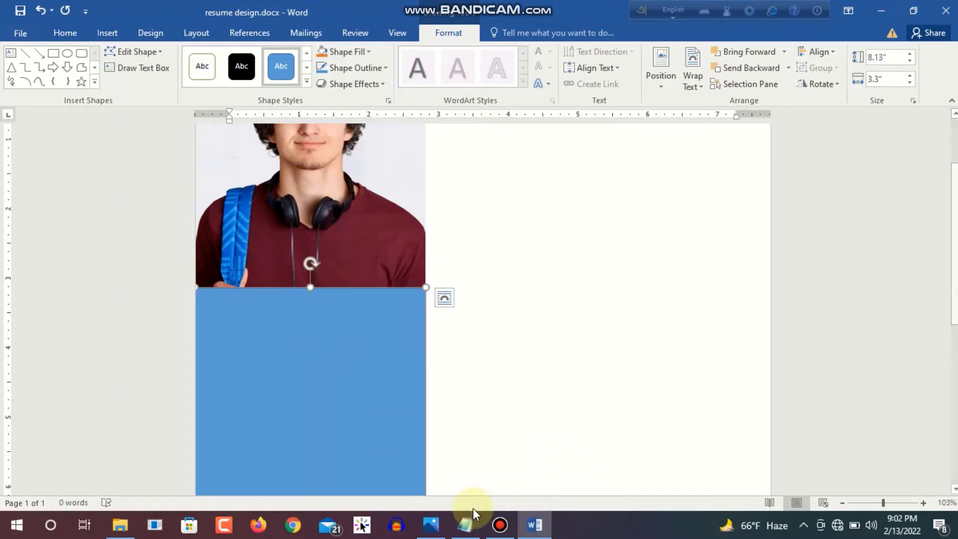
Switch to the reference resume image in Photos and examine the sidebar's color and layout
{"action": "left_click", "coordinate": [448, 451]}
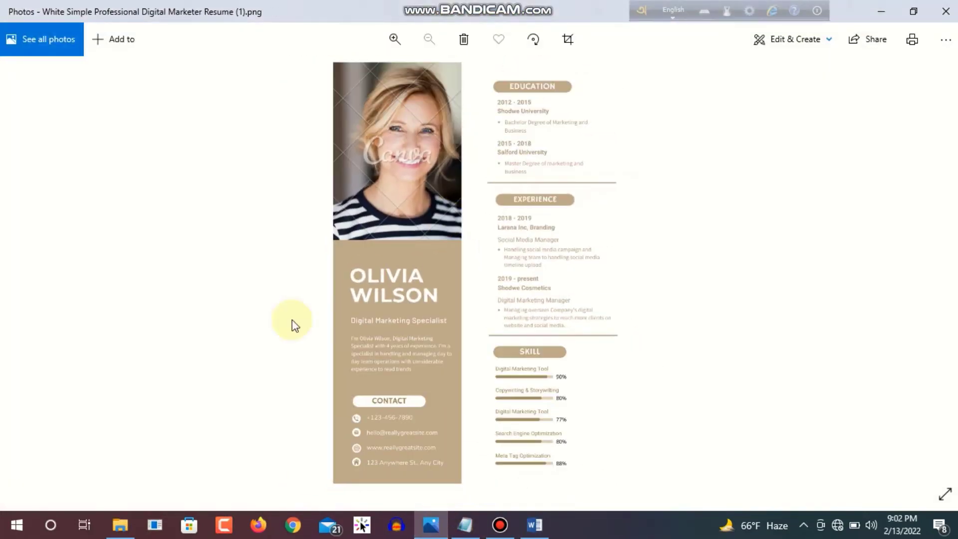
{"action": "scroll", "coordinate": [435, 281], "scroll_direction": "up", "scroll_amount": 3}
{"action": "scroll", "coordinate": [434, 282], "scroll_direction": "up", "scroll_amount": 2}
{"action": "scroll", "coordinate": [361, 226], "scroll_direction": "down", "scroll_amount": 4}
{"action": "scroll", "coordinate": [376, 263], "scroll_direction": "up", "scroll_amount": 1}
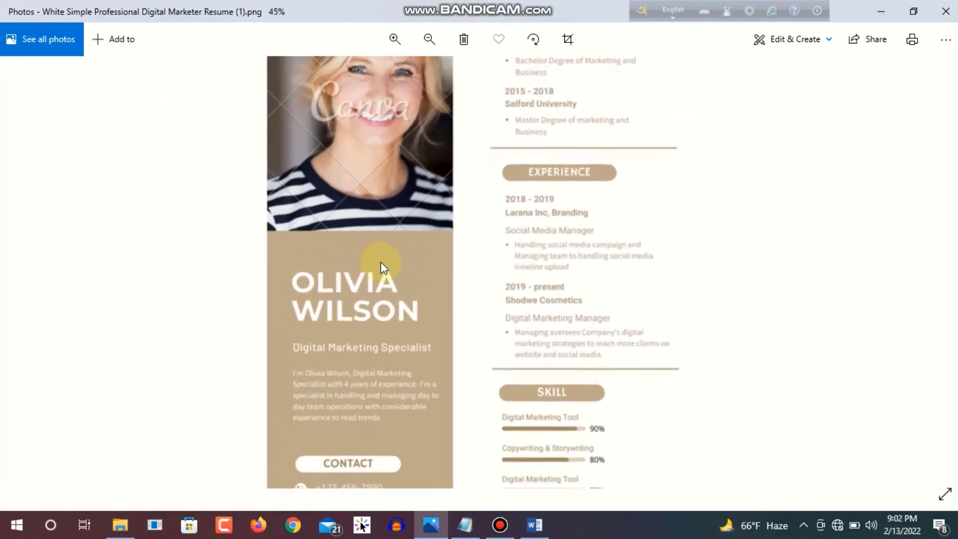
{"action": "scroll", "coordinate": [381, 262], "scroll_direction": "down", "scroll_amount": 1}
Return to Word and fill the sidebar rectangle with a custom RGB color of red 197, green 169, blue 137
{"action": "left_click", "coordinate": [534, 524]}
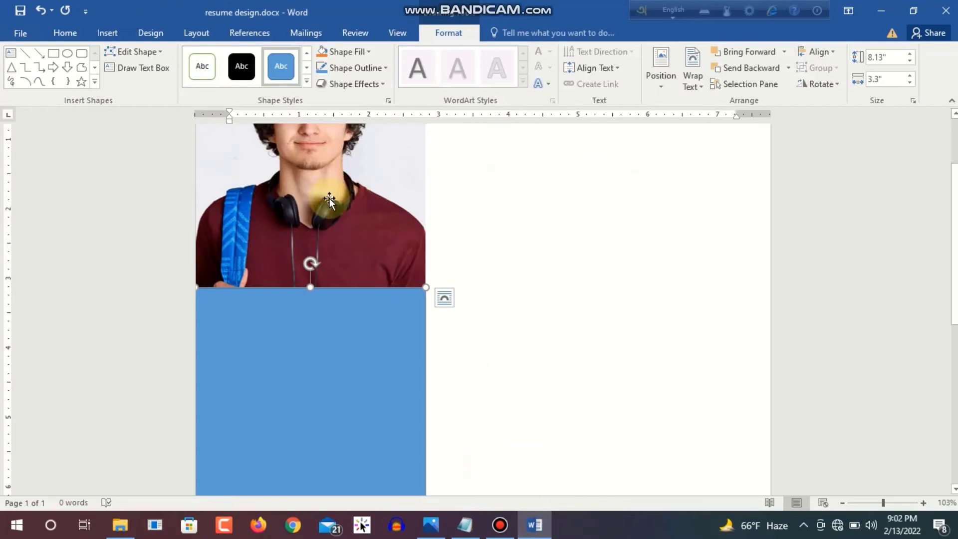
{"action": "left_click", "coordinate": [369, 52]}
{"action": "left_click", "coordinate": [357, 195]}
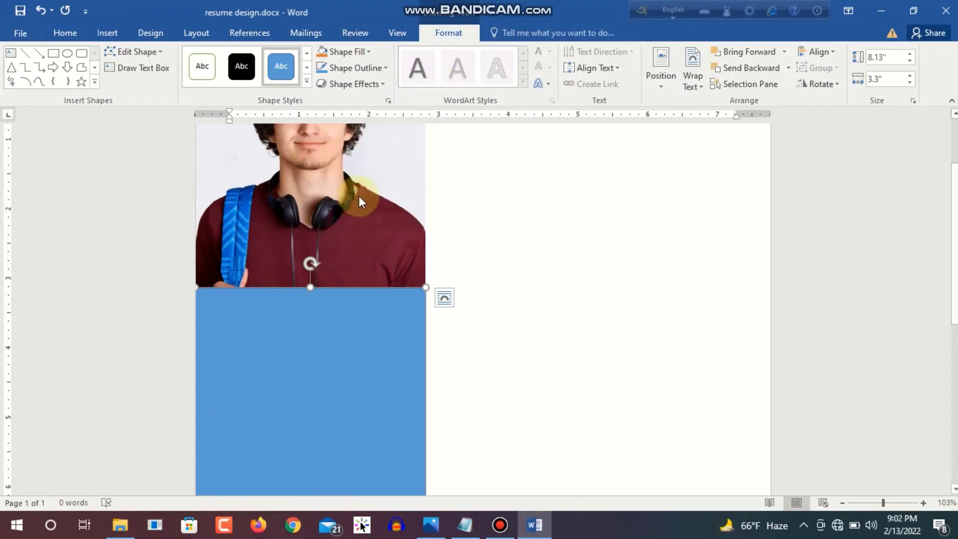
{"action": "left_click", "coordinate": [468, 64]}
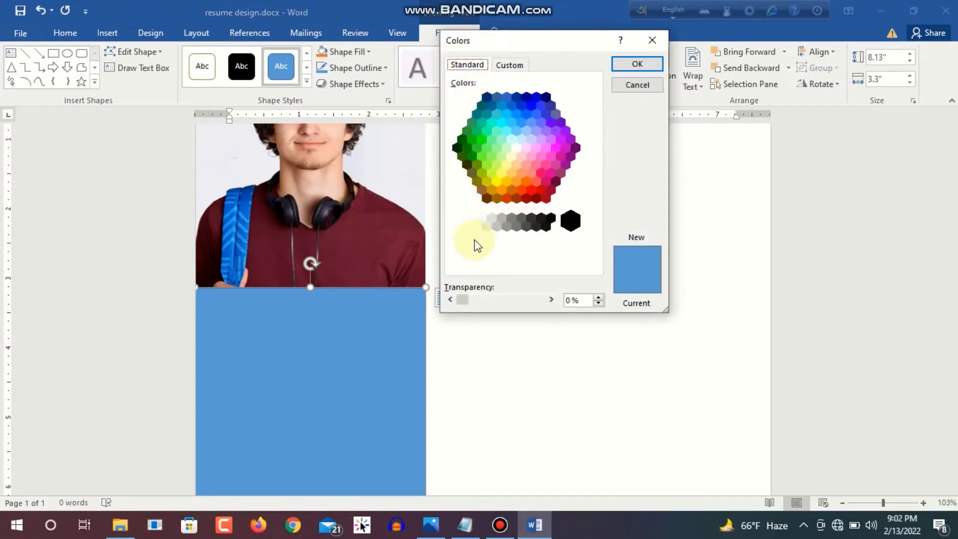
{"action": "left_click", "coordinate": [509, 65]}
{"action": "double_click", "coordinate": [510, 215]}
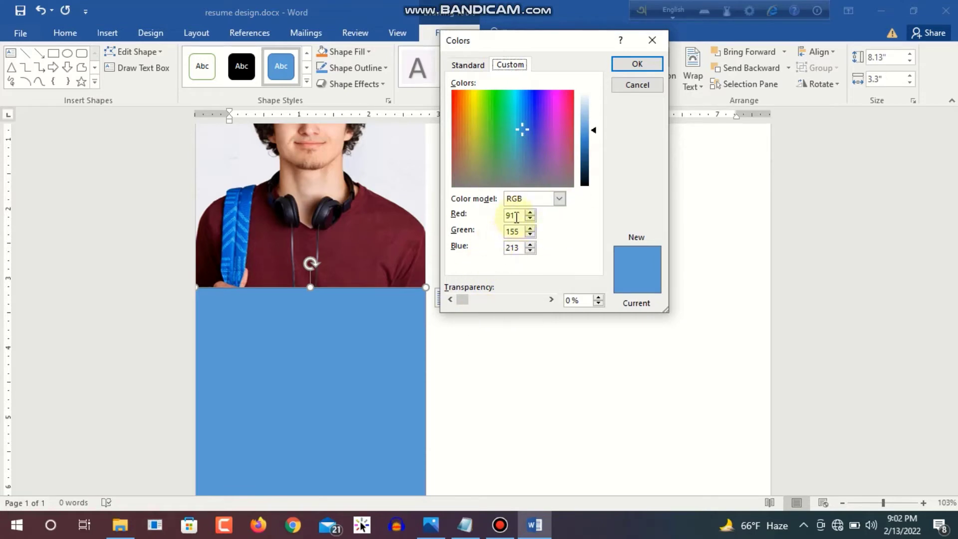
{"action": "type", "text": "197"}
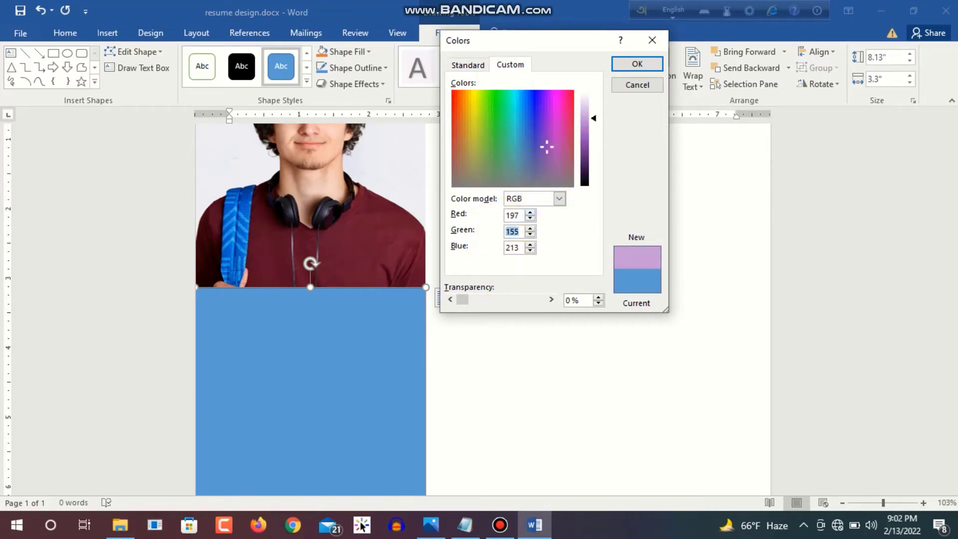
{"action": "type", "text": "16"}
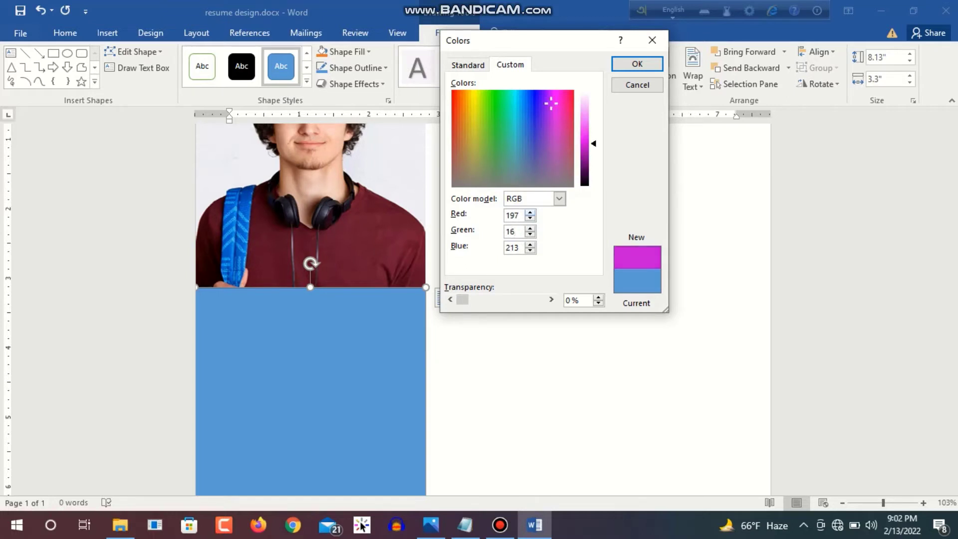
{"action": "type", "text": "9"}
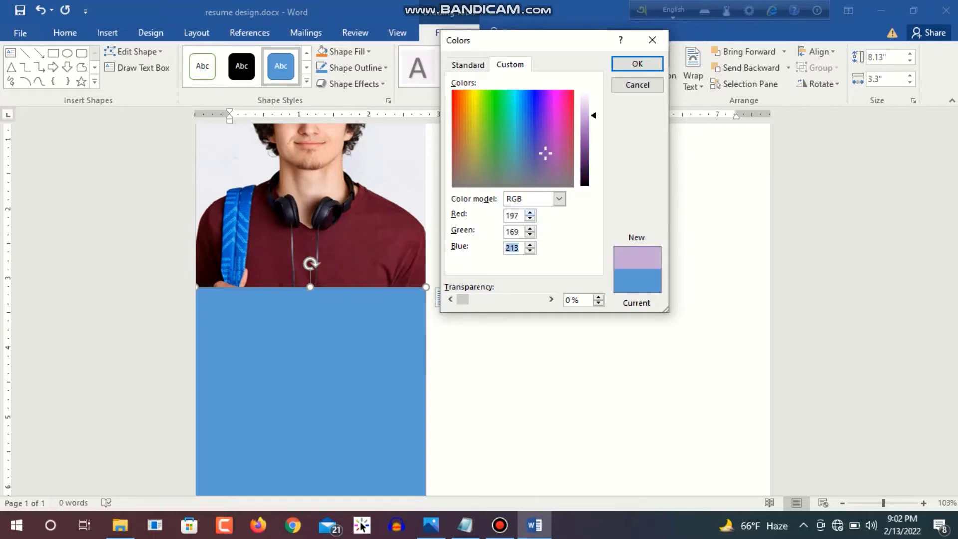
{"action": "type", "text": "137"}
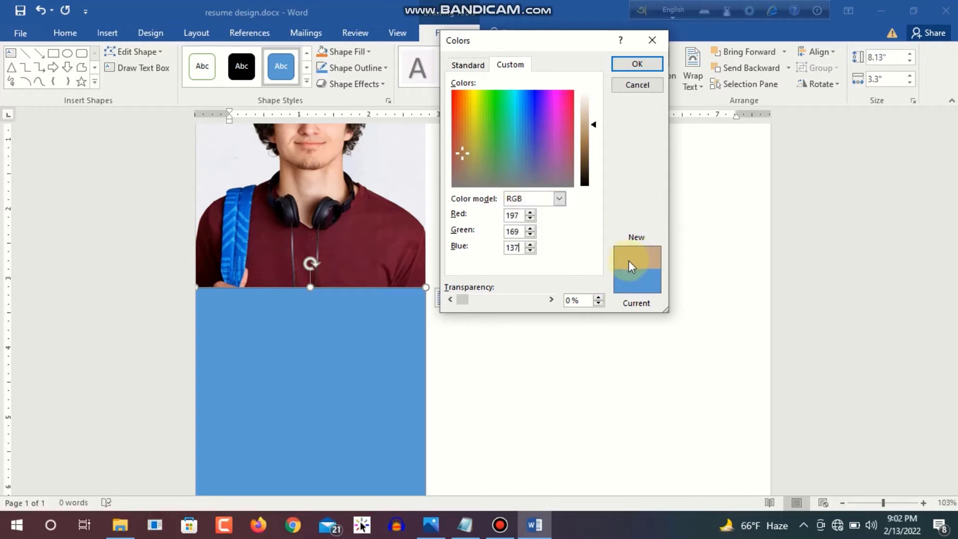
{"action": "left_click", "coordinate": [636, 65]}
Remove the outline from the sidebar rectangle
{"action": "scroll", "coordinate": [513, 315], "scroll_direction": "down", "scroll_amount": 10}
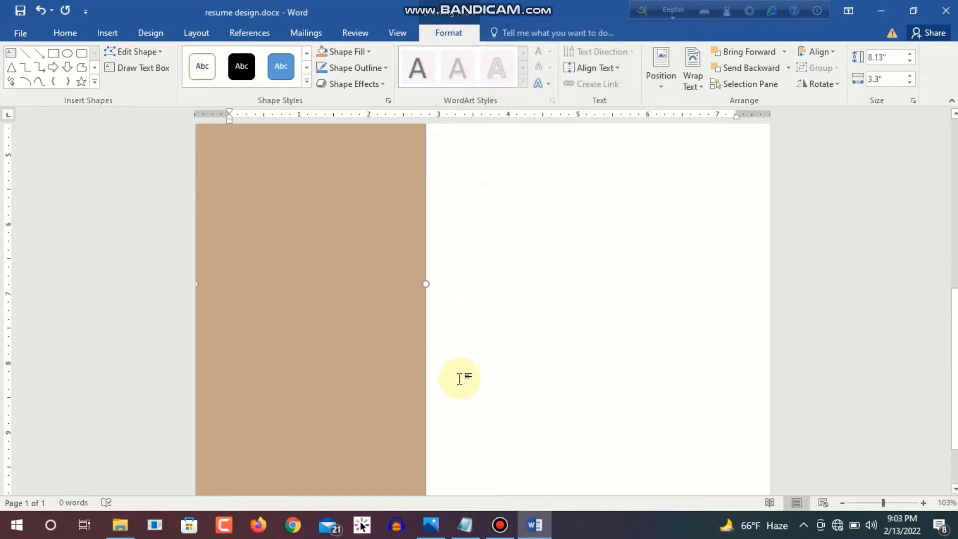
{"action": "scroll", "coordinate": [459, 378], "scroll_direction": "up", "scroll_amount": 8}
{"action": "left_click", "coordinate": [357, 68]}
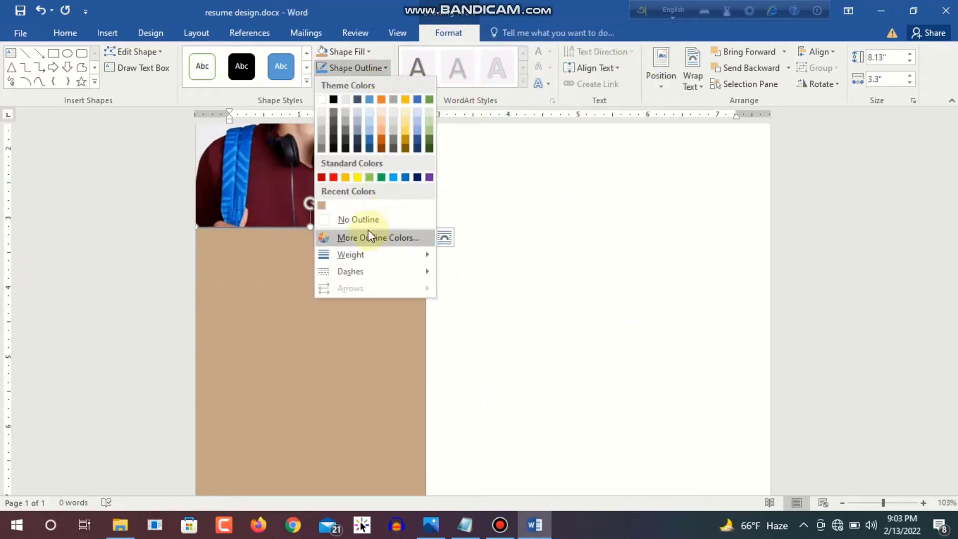
{"action": "left_click", "coordinate": [358, 221]}
{"action": "scroll", "coordinate": [486, 310], "scroll_direction": "down", "scroll_amount": 10}
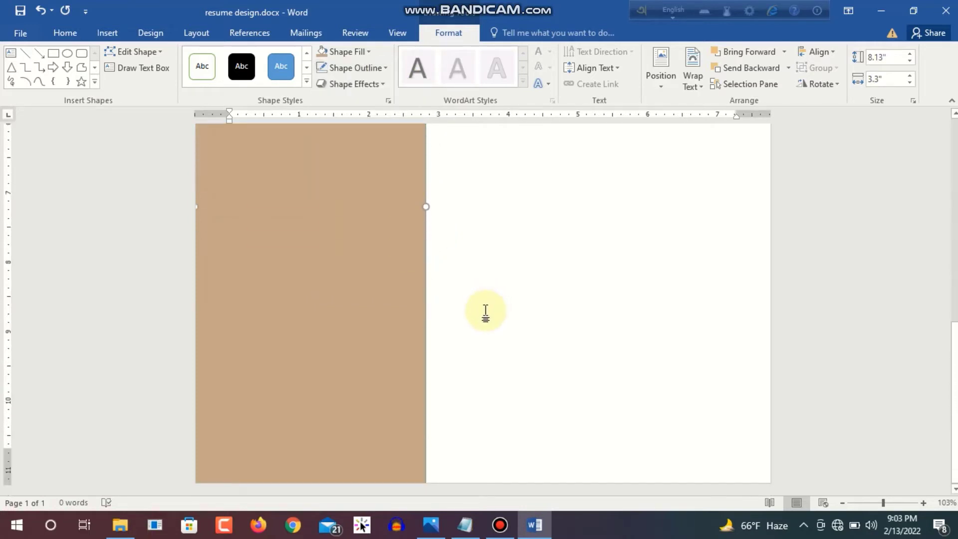
{"action": "scroll", "coordinate": [484, 309], "scroll_direction": "up", "scroll_amount": 10}
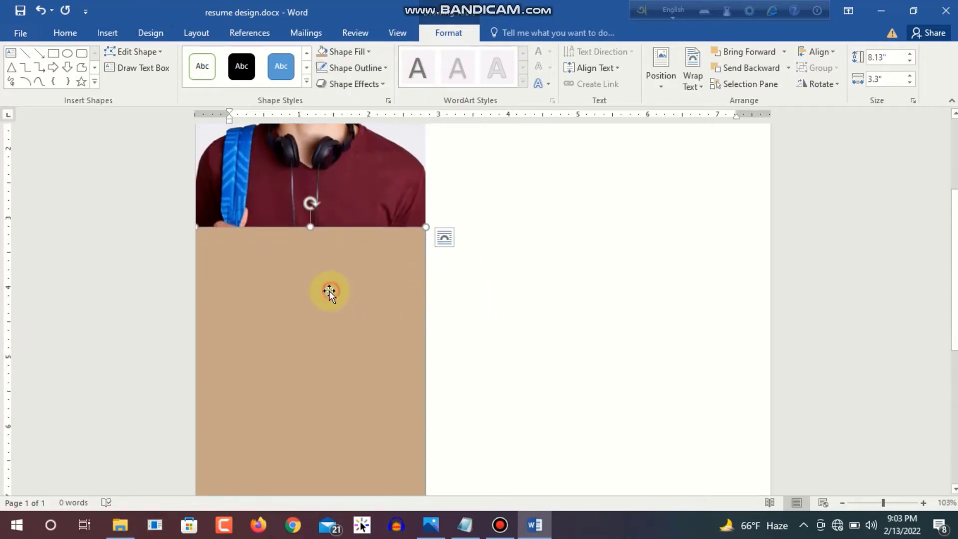
Check the sidebar text in the reference image in Photos and copy the full name from the resume text file in Notepad
{"action": "left_click", "coordinate": [431, 524]}
{"action": "scroll", "coordinate": [492, 392], "scroll_direction": "up", "scroll_amount": 2}
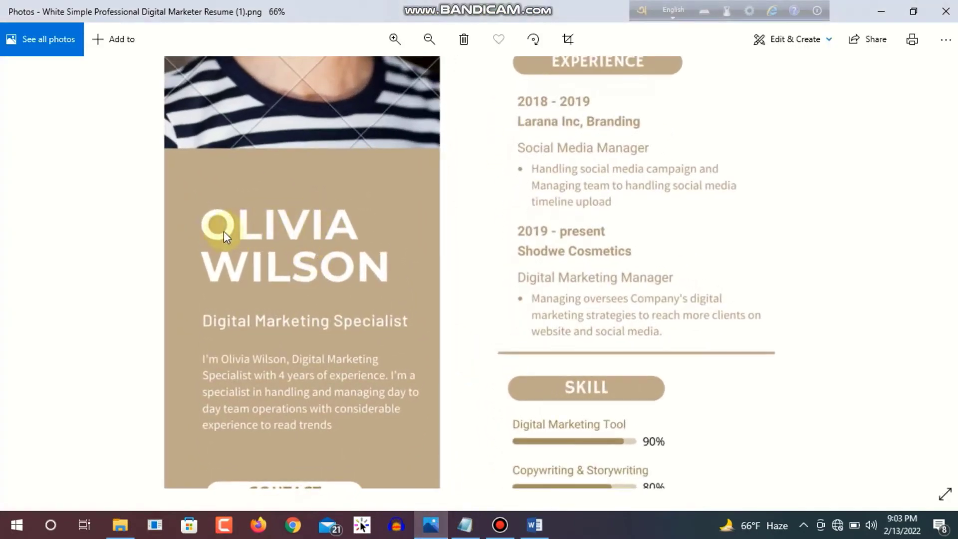
{"action": "scroll", "coordinate": [406, 388], "scroll_direction": "down", "scroll_amount": 3}
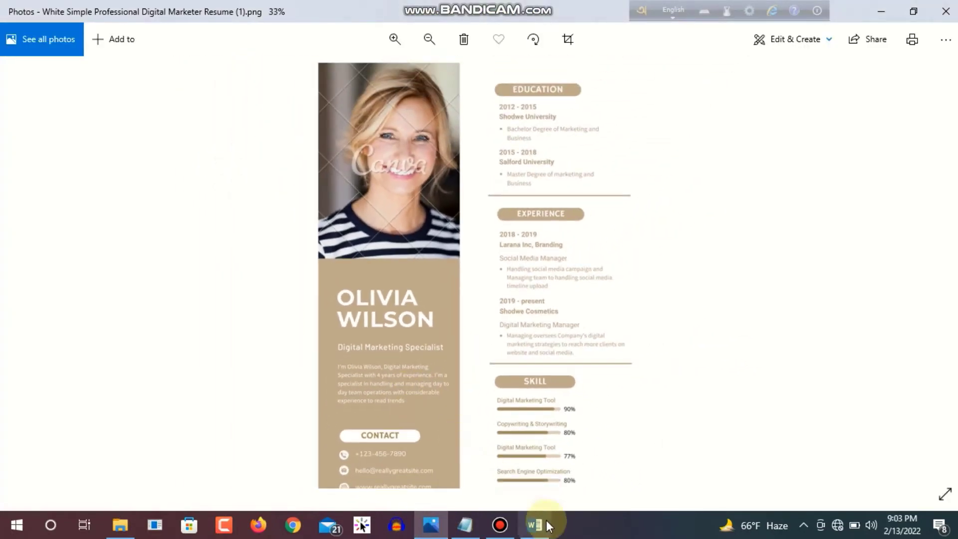
{"action": "left_click", "coordinate": [465, 525]}
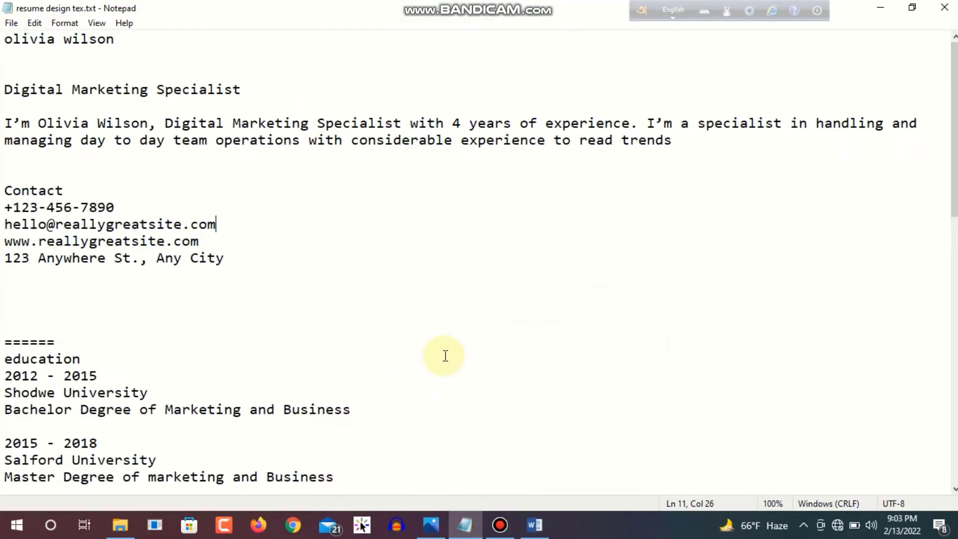
{"action": "left_click_drag", "start_coordinate": [120, 40], "coordinate": [76, 41]}
{"action": "right_click", "coordinate": [29, 46]}
{"action": "left_click", "coordinate": [55, 88]}
{"action": "scroll", "coordinate": [324, 439], "scroll_direction": "down", "scroll_amount": 5}
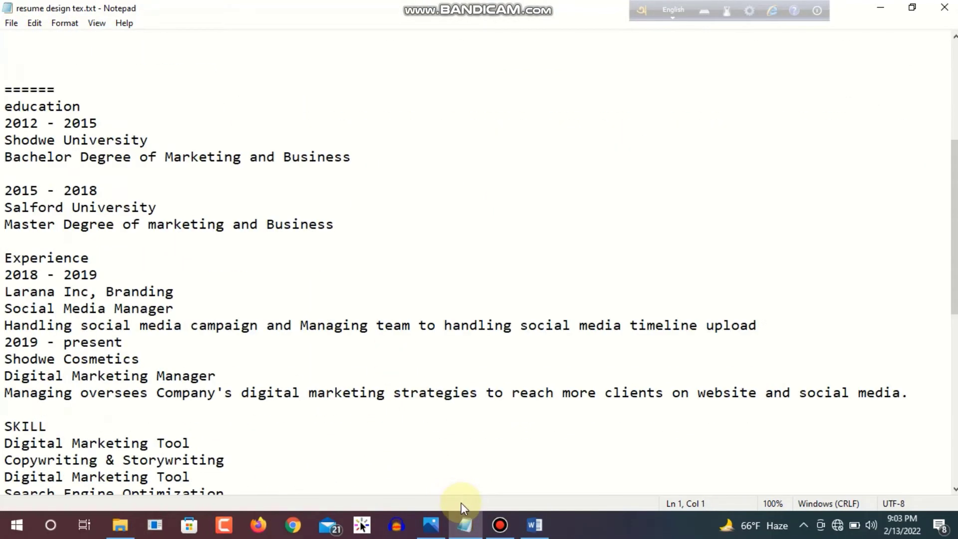
{"action": "scroll", "coordinate": [479, 448], "scroll_direction": "up", "scroll_amount": 5}
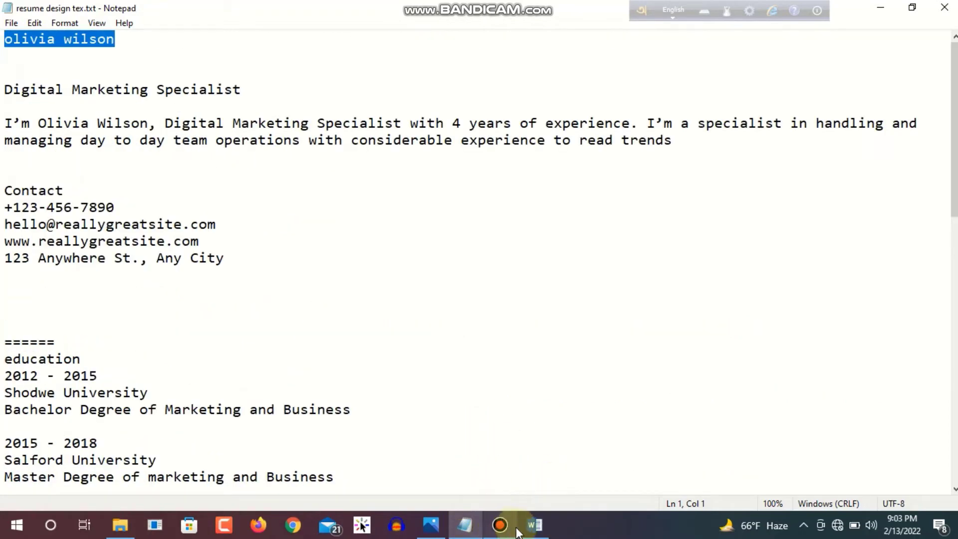
Switch to Word and draw a text box inside the upper part of the sidebar rectangle, just below the photo
{"action": "left_click", "coordinate": [535, 524]}
{"action": "scroll", "coordinate": [349, 299], "scroll_direction": "up", "scroll_amount": 3}
{"action": "scroll", "coordinate": [304, 279], "scroll_direction": "down", "scroll_amount": 2}
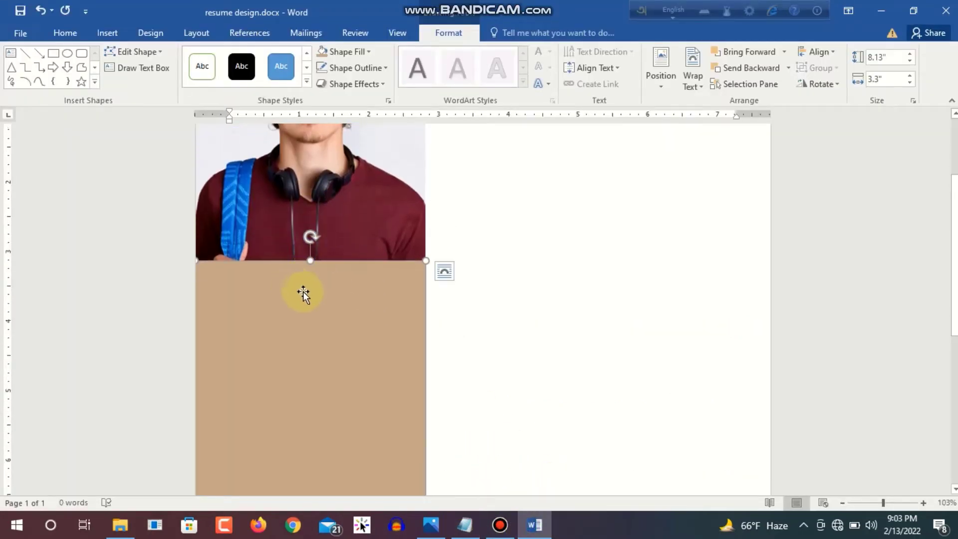
{"action": "left_click", "coordinate": [107, 32]}
{"action": "left_click", "coordinate": [197, 88]}
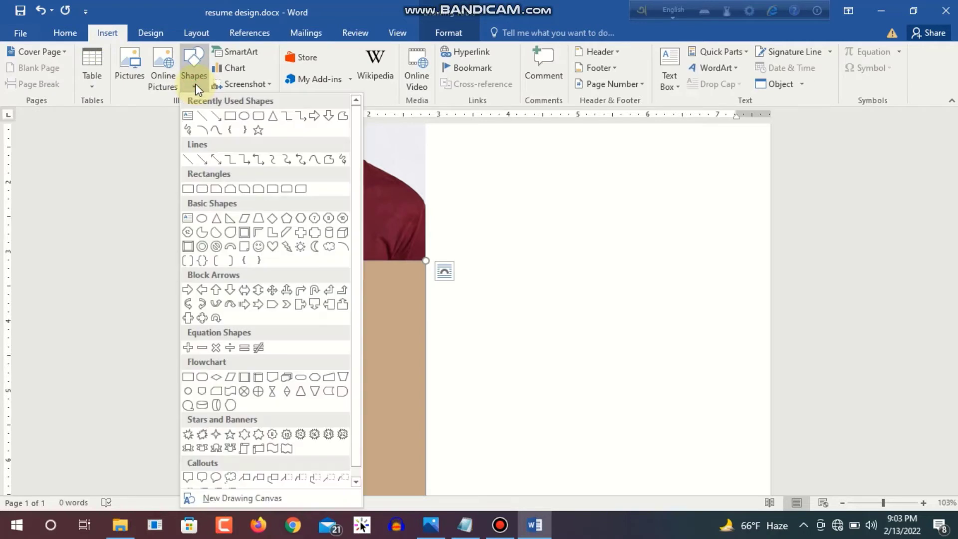
{"action": "left_click", "coordinate": [192, 119]}
{"action": "left_click_drag", "start_coordinate": [223, 282], "coordinate": [402, 394]}
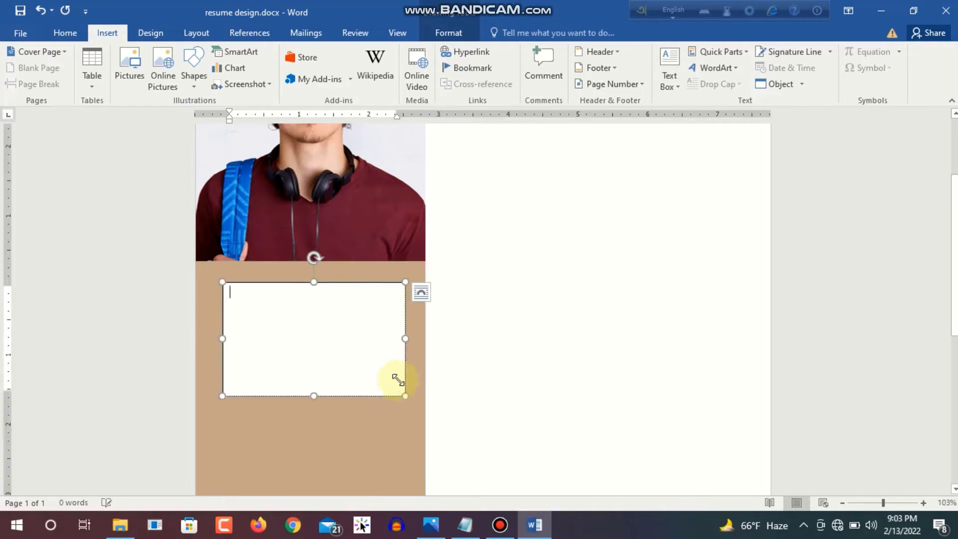
Mute the computer's system volume
{"action": "left_click", "coordinate": [870, 525]}
{"action": "left_click", "coordinate": [732, 492]}
Remove the fill and the outline from the text box below the photo
{"action": "left_click", "coordinate": [284, 321]}
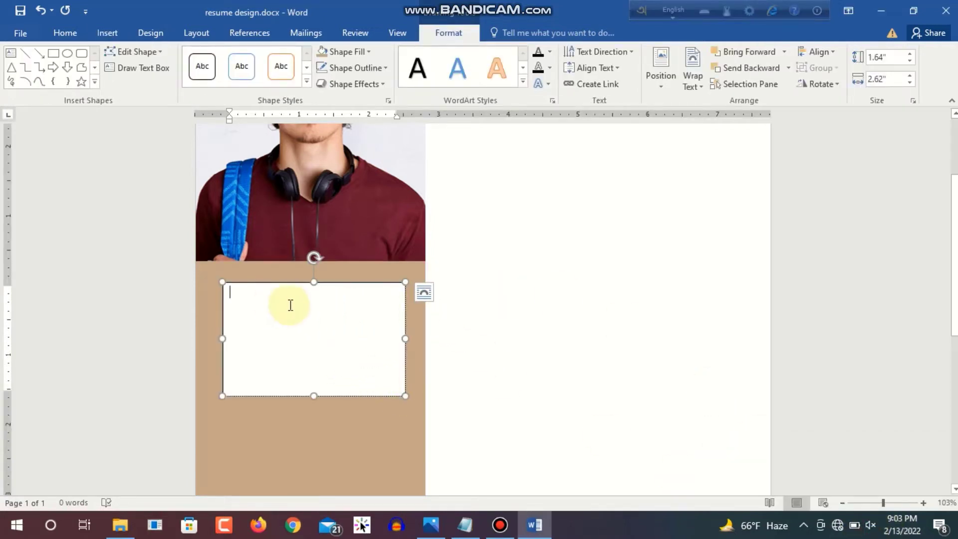
{"action": "left_click", "coordinate": [350, 51]}
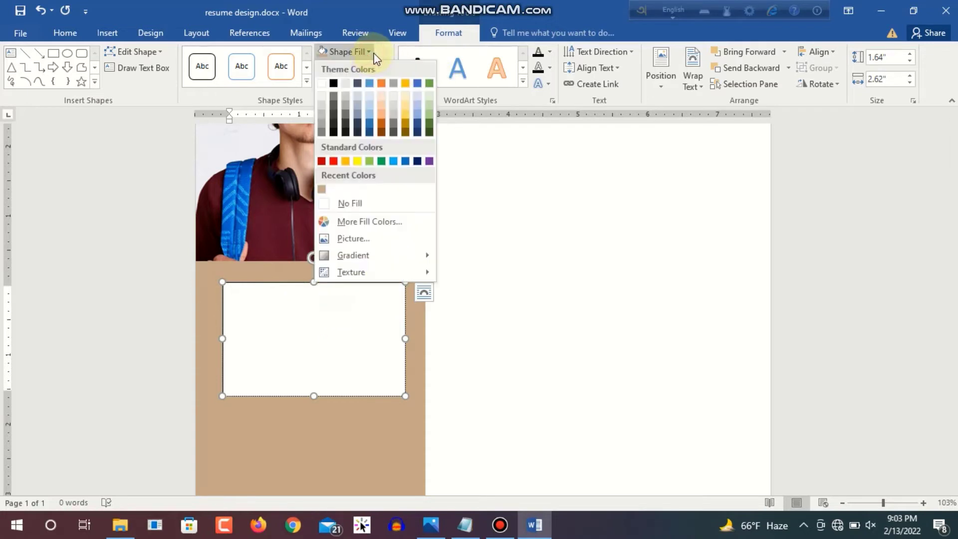
{"action": "left_click", "coordinate": [352, 203]}
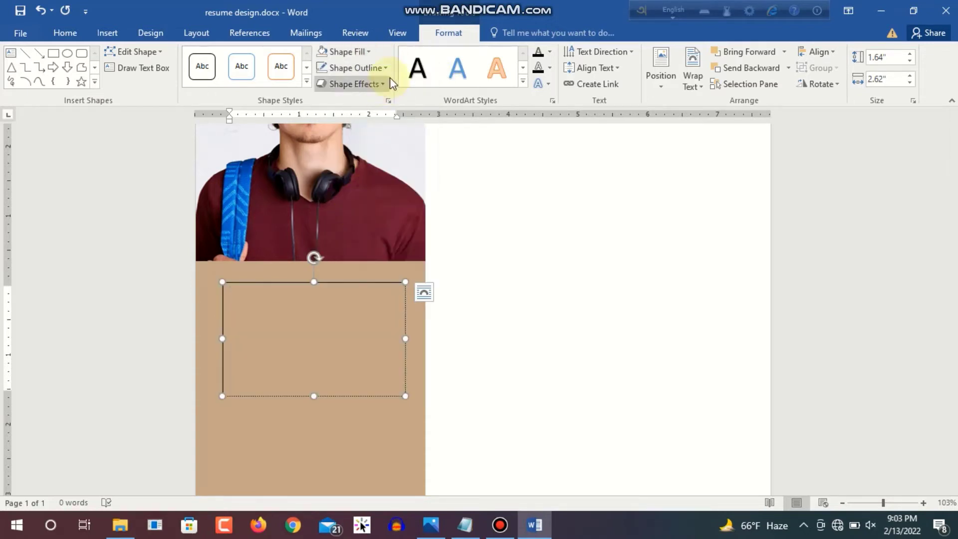
{"action": "left_click", "coordinate": [382, 68]}
{"action": "left_click", "coordinate": [354, 220]}
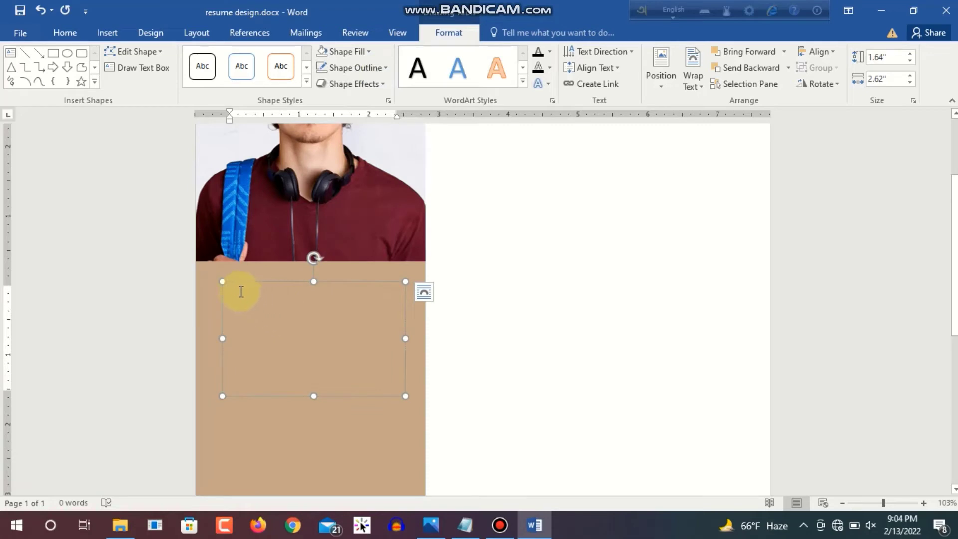
Paste the copied full name into the text box and change it to UPPERCASE
{"action": "right_click", "coordinate": [240, 293]}
{"action": "left_click", "coordinate": [261, 349]}
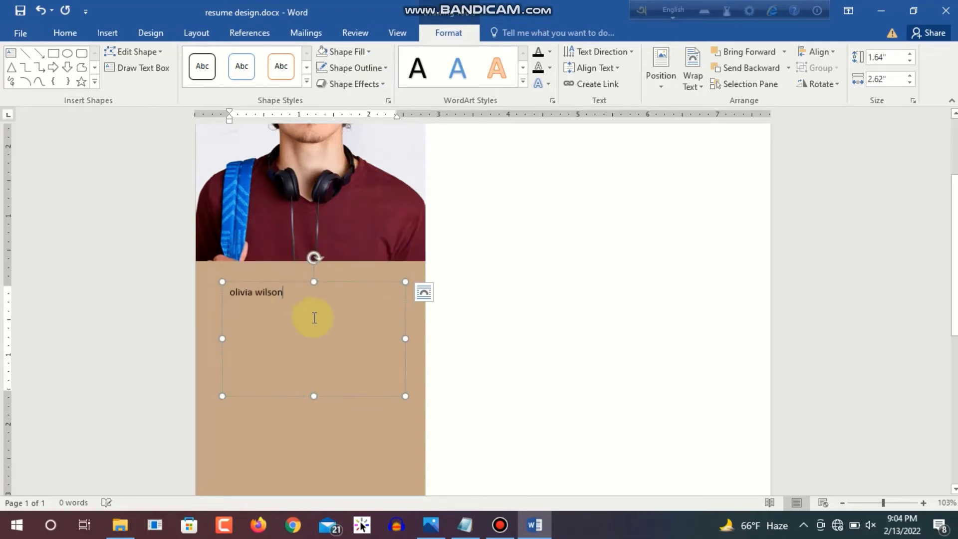
{"action": "left_click_drag", "start_coordinate": [296, 300], "coordinate": [220, 289]}
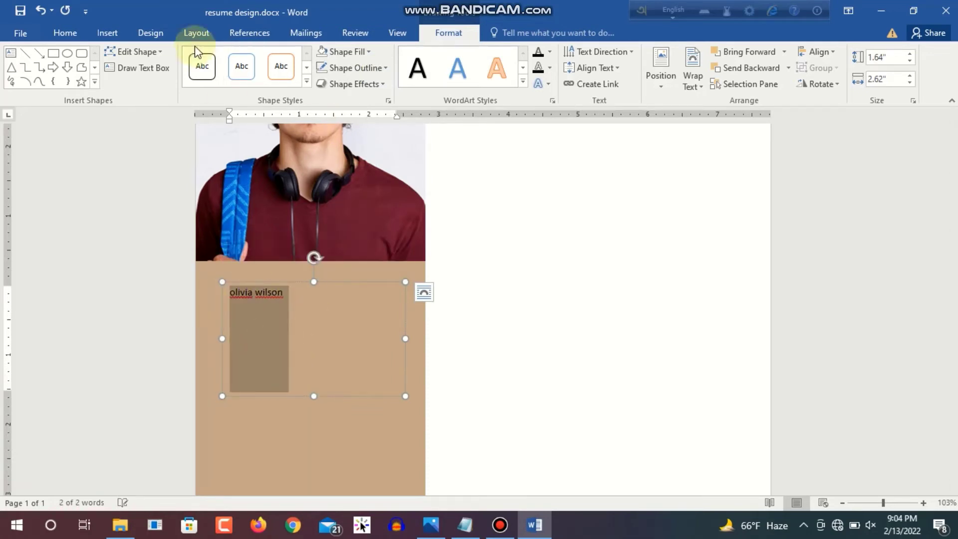
{"action": "left_click", "coordinate": [66, 33]}
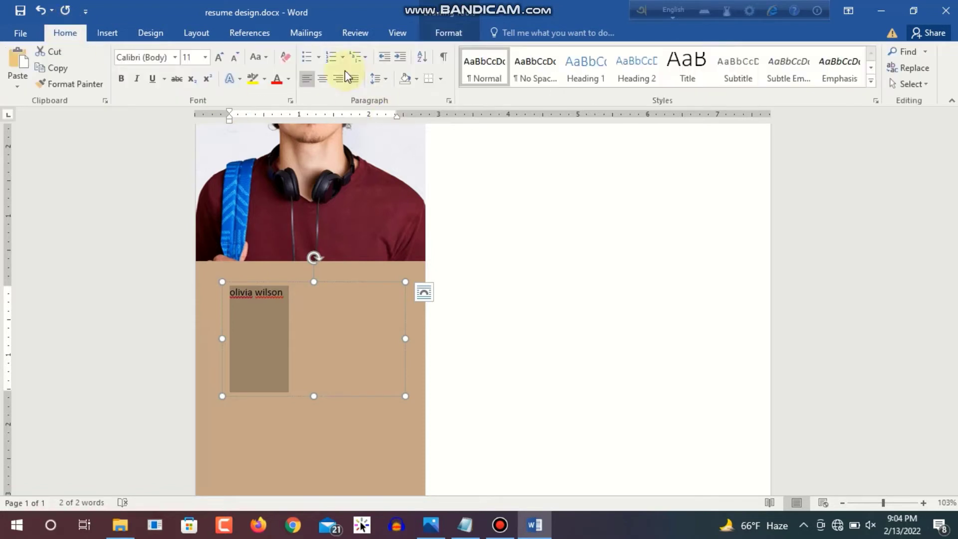
{"action": "left_click", "coordinate": [260, 57]}
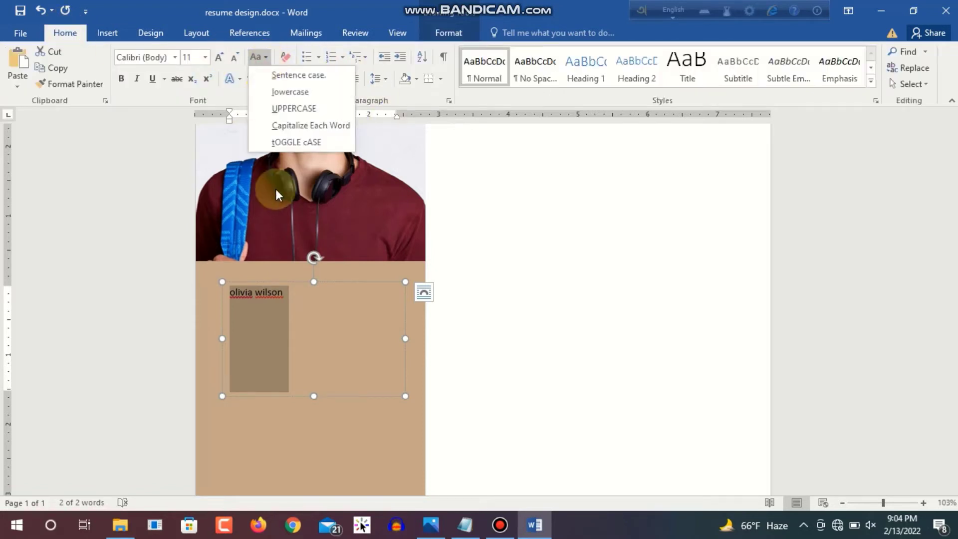
{"action": "left_click", "coordinate": [288, 111]}
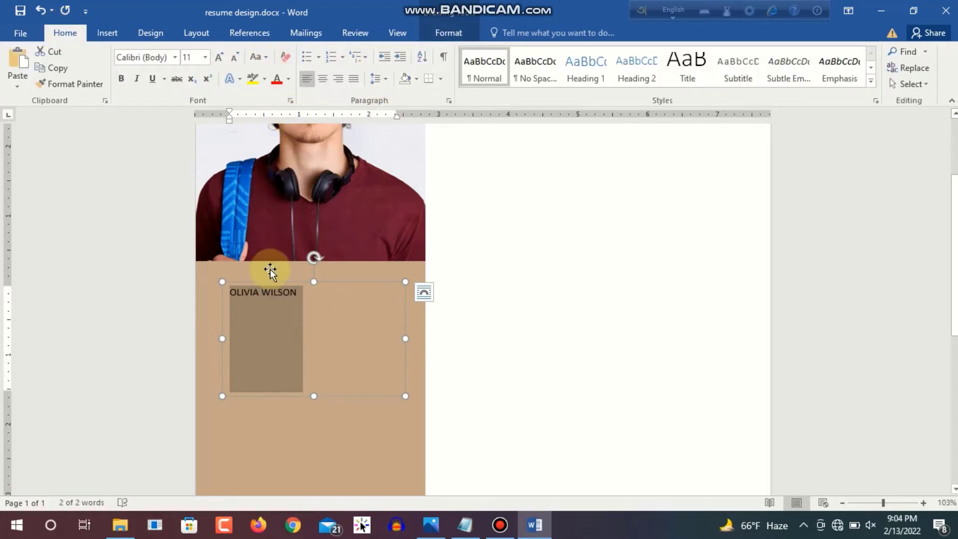
Format the name in the text box in white, size 48 and bold
{"action": "left_click", "coordinate": [288, 79]}
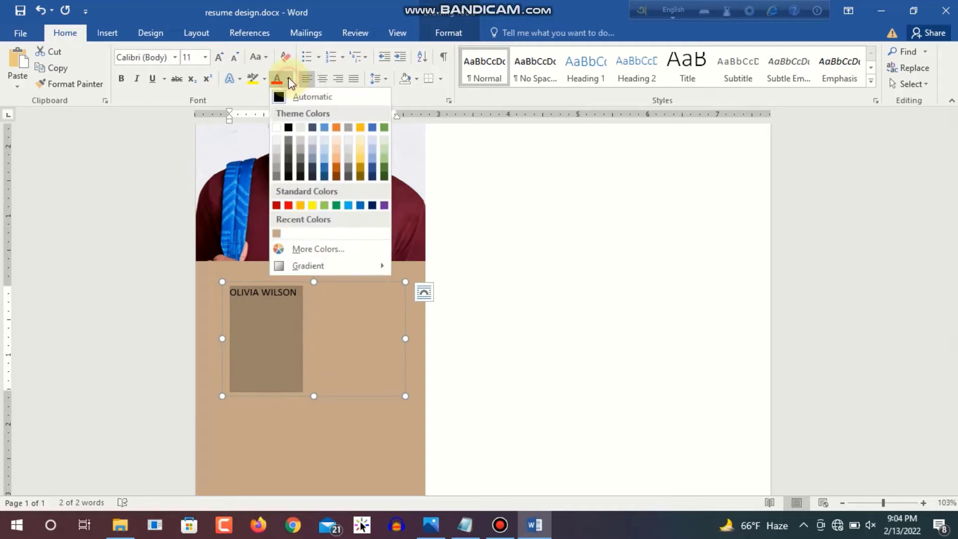
{"action": "left_click", "coordinate": [280, 126]}
{"action": "left_click", "coordinate": [206, 57]}
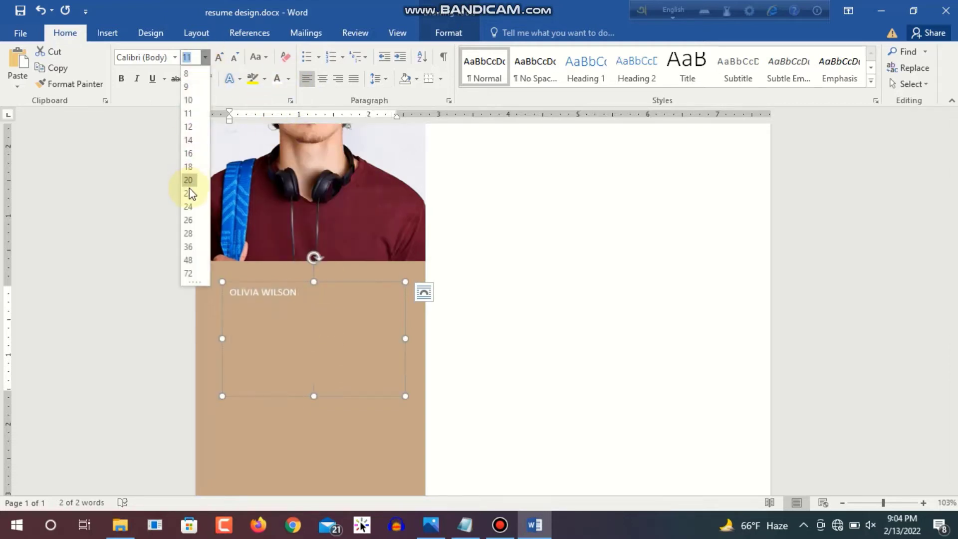
{"action": "left_click", "coordinate": [188, 260]}
{"action": "scroll", "coordinate": [367, 333], "scroll_direction": "down", "scroll_amount": 1}
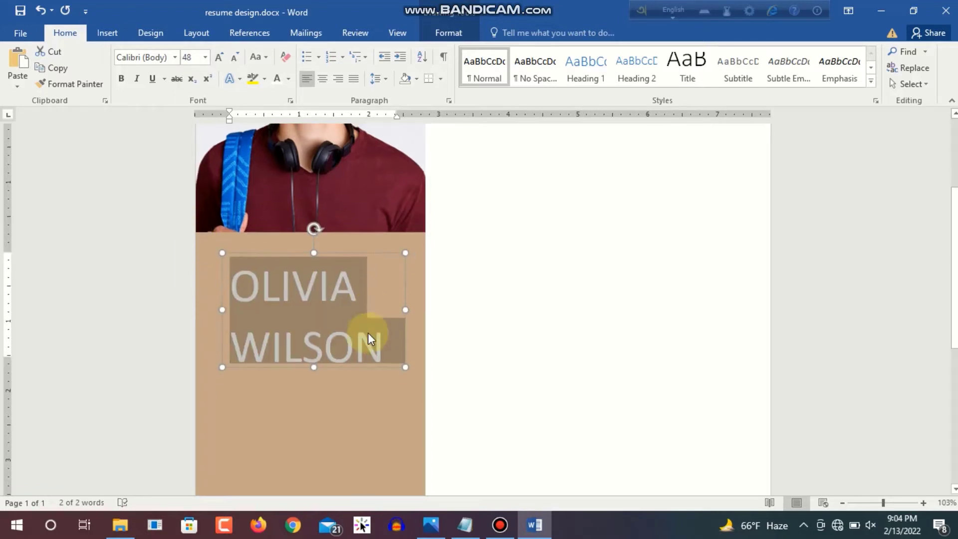
{"action": "left_click", "coordinate": [355, 293]}
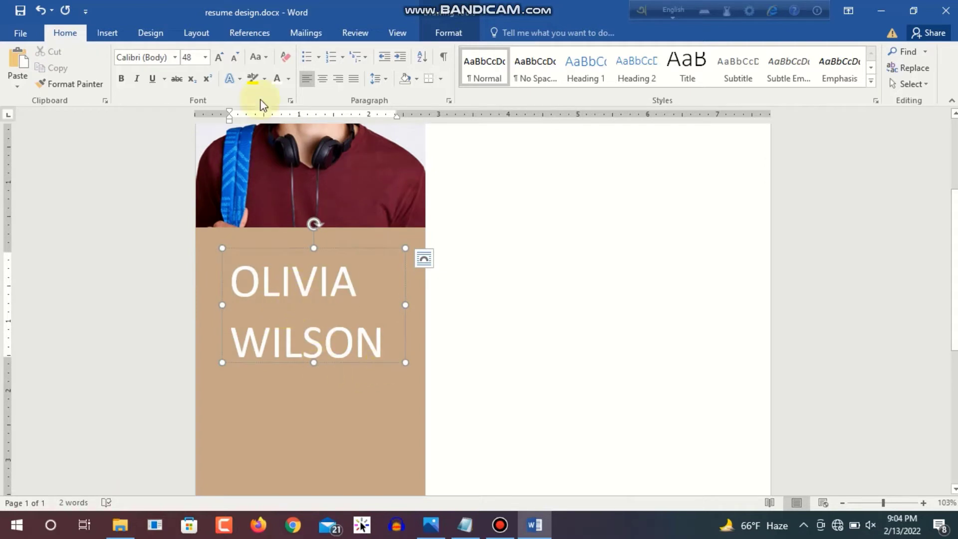
{"action": "left_click_drag", "start_coordinate": [386, 347], "coordinate": [241, 278]}
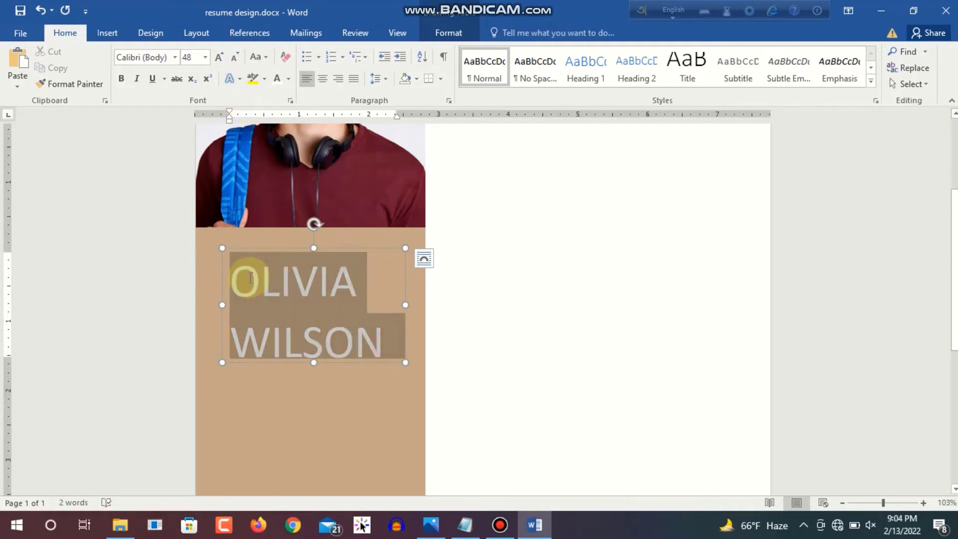
{"action": "left_click", "coordinate": [120, 80]}
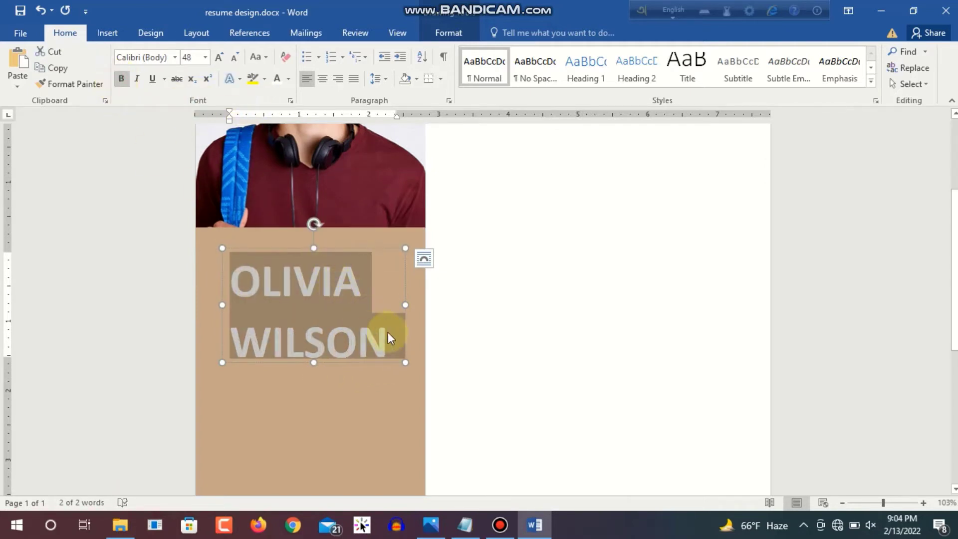
Enlarge the name text box downward and on both sides so it nearly spans the sidebar's width
{"action": "left_click_drag", "start_coordinate": [315, 362], "coordinate": [313, 385]}
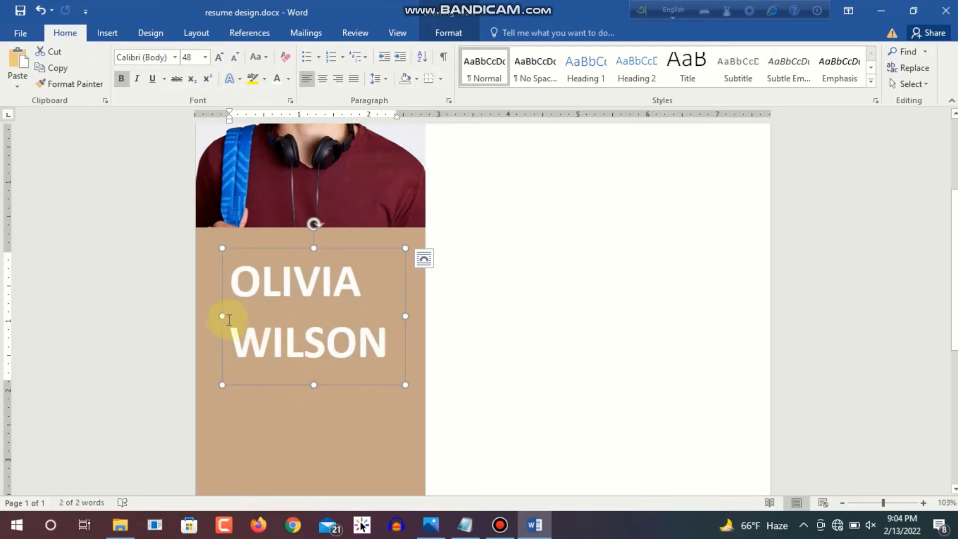
{"action": "left_click_drag", "start_coordinate": [222, 316], "coordinate": [210, 316]}
{"action": "mouse_move", "coordinate": [405, 316]}
{"action": "left_mouse_down"}
{"action": "mouse_move", "coordinate": [425, 317]}
{"action": "mouse_move", "coordinate": [417, 322]}
{"action": "left_mouse_up"}
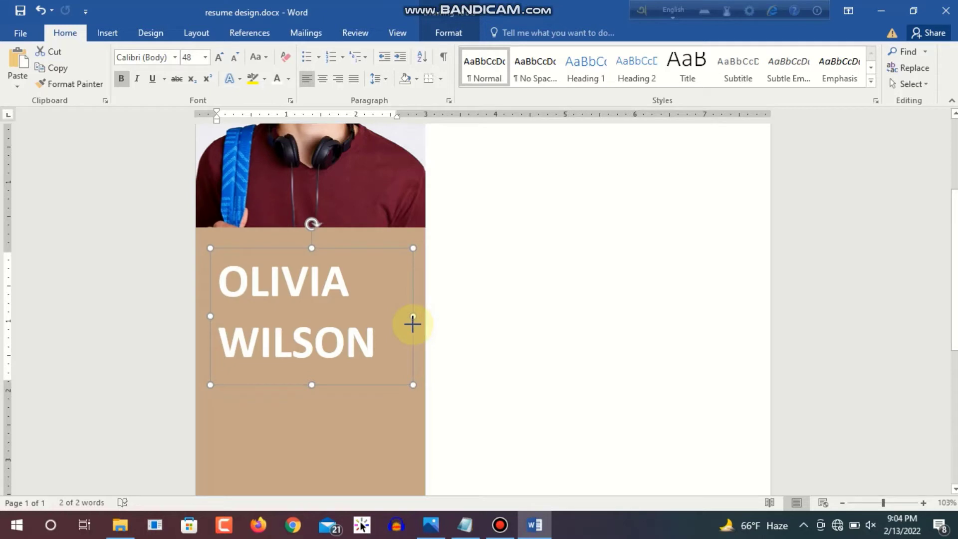
Set the font size of the name to 60
{"action": "left_click", "coordinate": [293, 341]}
{"action": "left_click_drag", "start_coordinate": [369, 346], "coordinate": [226, 282]}
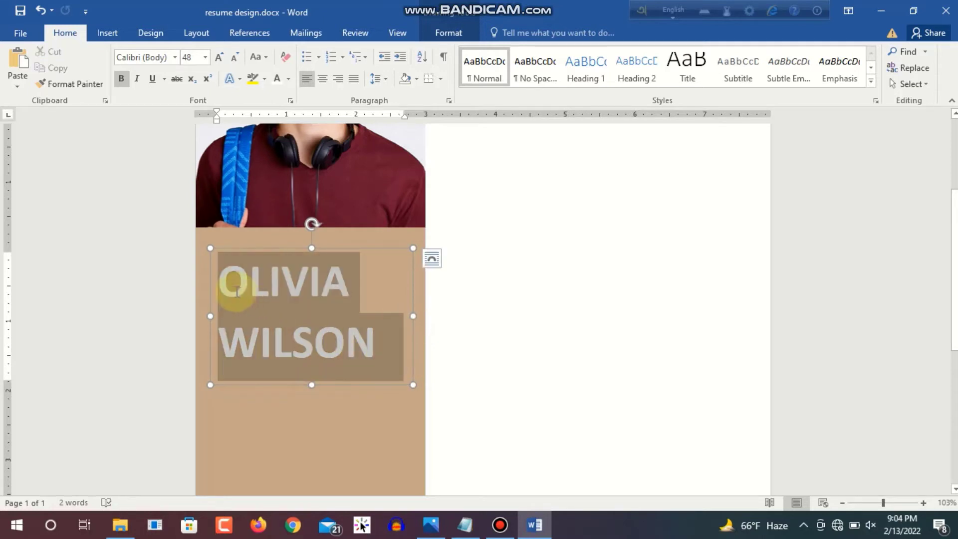
{"action": "left_click", "coordinate": [309, 248]}
{"action": "type", "text": "60"}
{"action": "key", "text": "Return"}
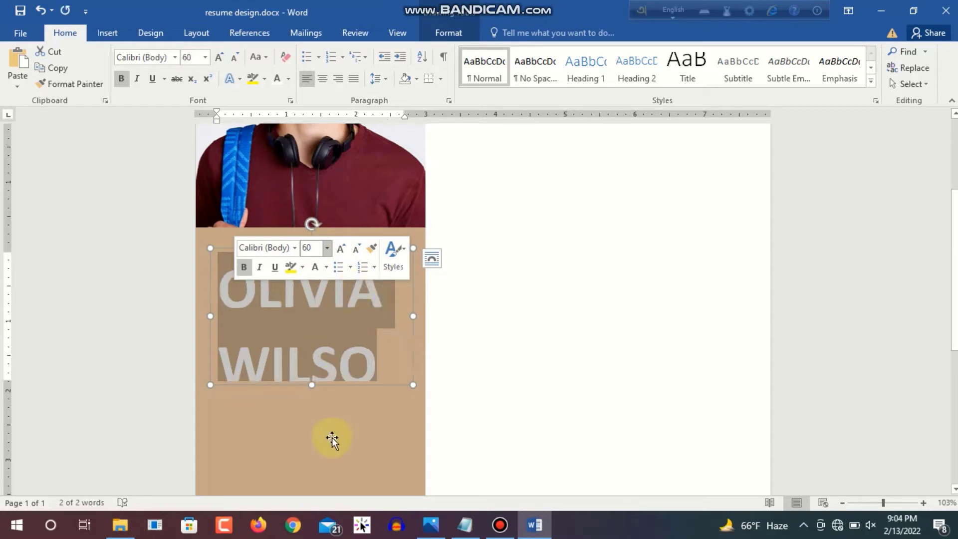
Extend the name text box downward and sideways past the sidebar's edge so the full surname fits on one line
{"action": "mouse_move", "coordinate": [311, 383]}
{"action": "left_mouse_down"}
{"action": "mouse_move", "coordinate": [315, 413]}
{"action": "mouse_move", "coordinate": [316, 397]}
{"action": "left_mouse_up"}
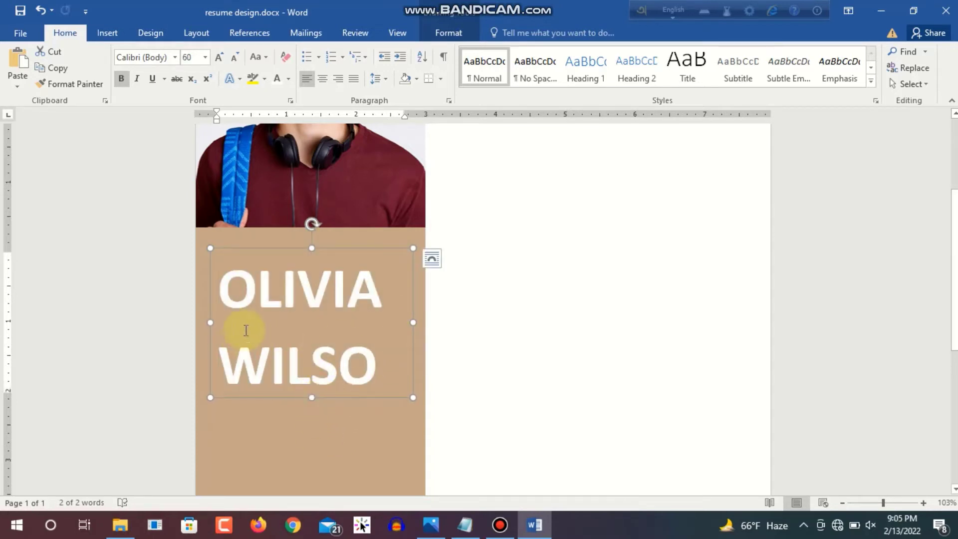
{"action": "left_click_drag", "start_coordinate": [211, 325], "coordinate": [201, 323]}
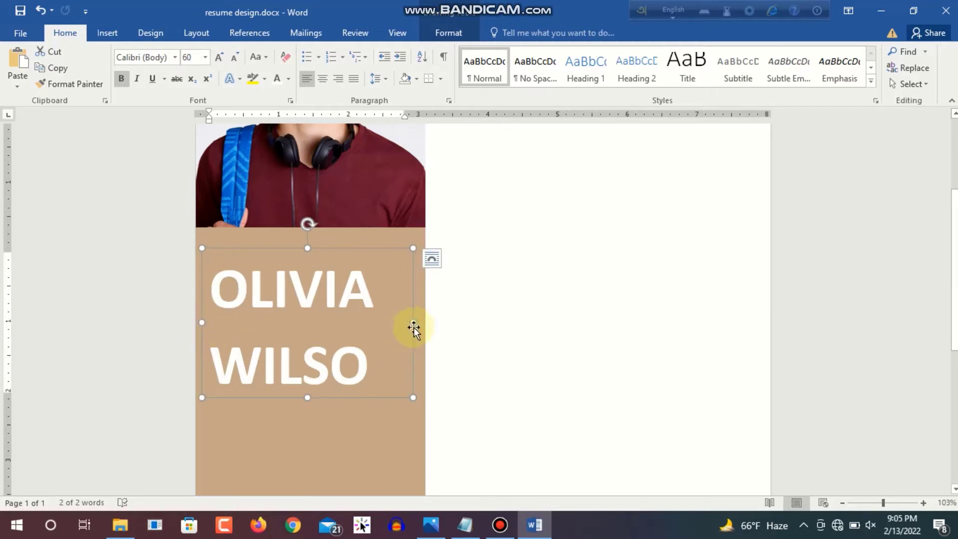
{"action": "left_click_drag", "start_coordinate": [413, 322], "coordinate": [439, 322]}
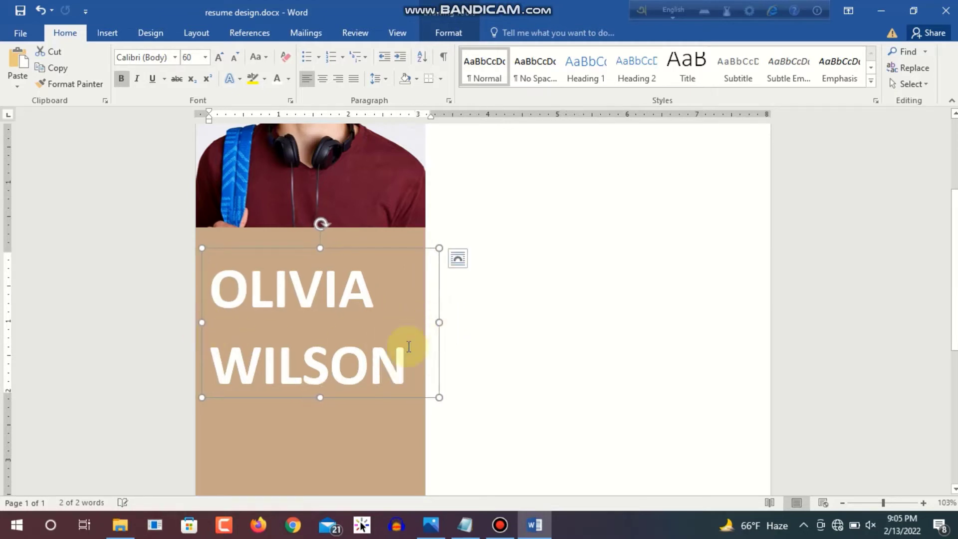
Set the line spacing of the name to 1.0
{"action": "left_click_drag", "start_coordinate": [408, 363], "coordinate": [214, 287]}
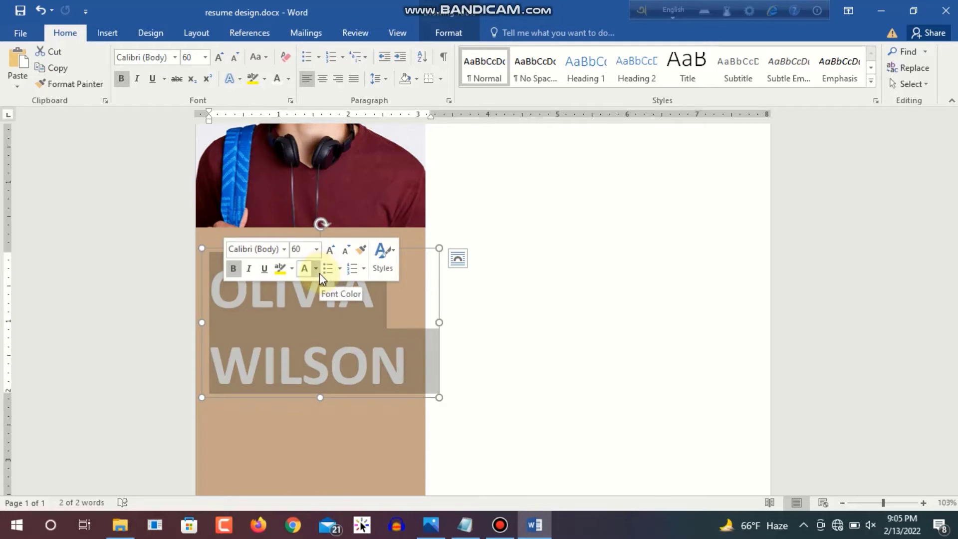
{"action": "left_click", "coordinate": [376, 79]}
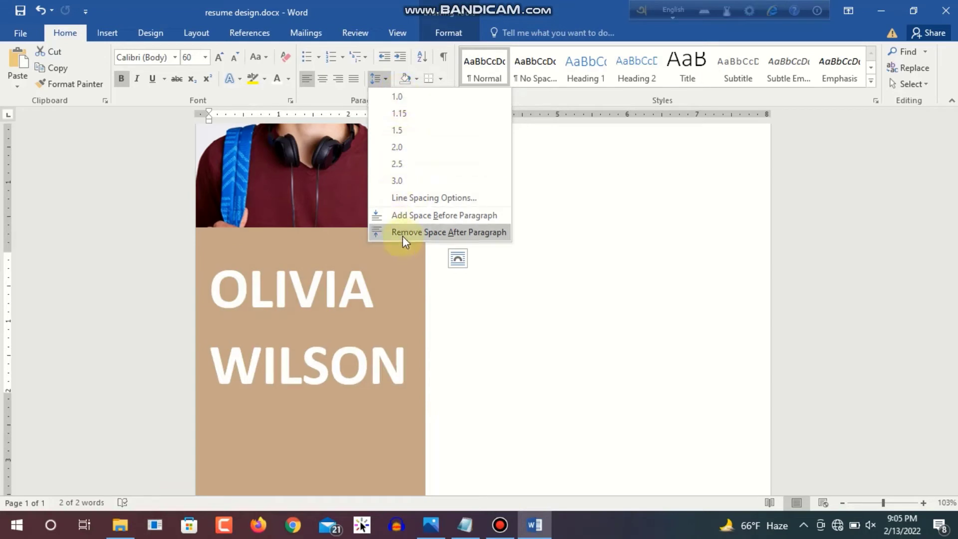
{"action": "left_click", "coordinate": [407, 103]}
{"action": "left_click", "coordinate": [371, 344]}
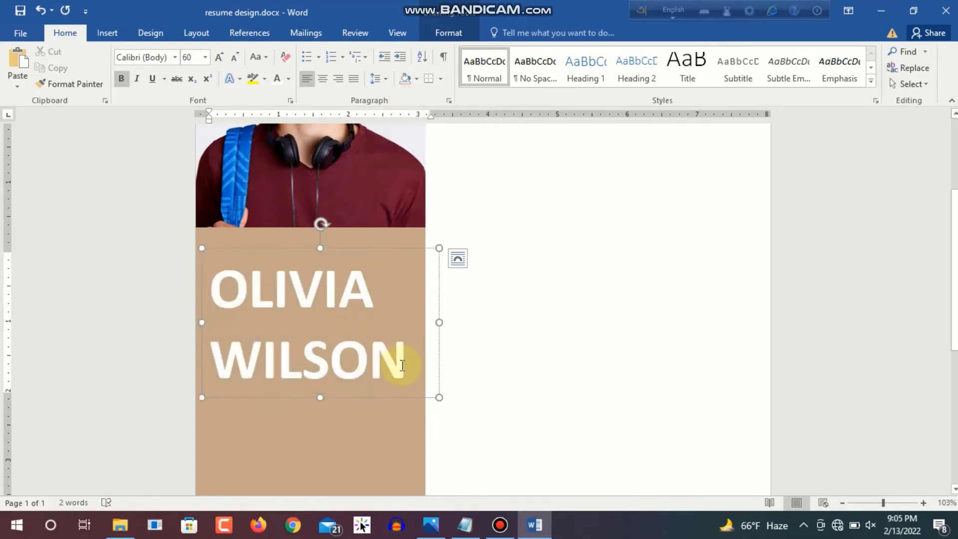
Move the name text box slightly lower within the sidebar, further away from the photo
{"action": "scroll", "coordinate": [369, 360], "scroll_direction": "down", "scroll_amount": 1}
{"action": "left_click", "coordinate": [339, 354]}
{"action": "scroll", "coordinate": [339, 355], "scroll_direction": "up", "scroll_amount": 2}
{"action": "left_click", "coordinate": [314, 325]}
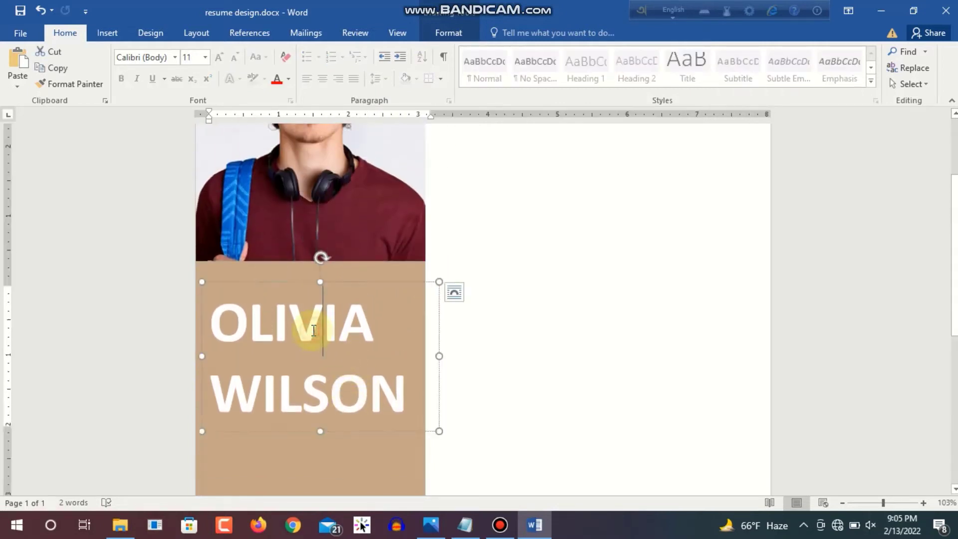
{"action": "left_click_drag", "start_coordinate": [340, 281], "coordinate": [342, 306]}
Switch to the reference resume in Photos and examine the job title and profile text beneath the name
{"action": "scroll", "coordinate": [381, 359], "scroll_direction": "down", "scroll_amount": 6}
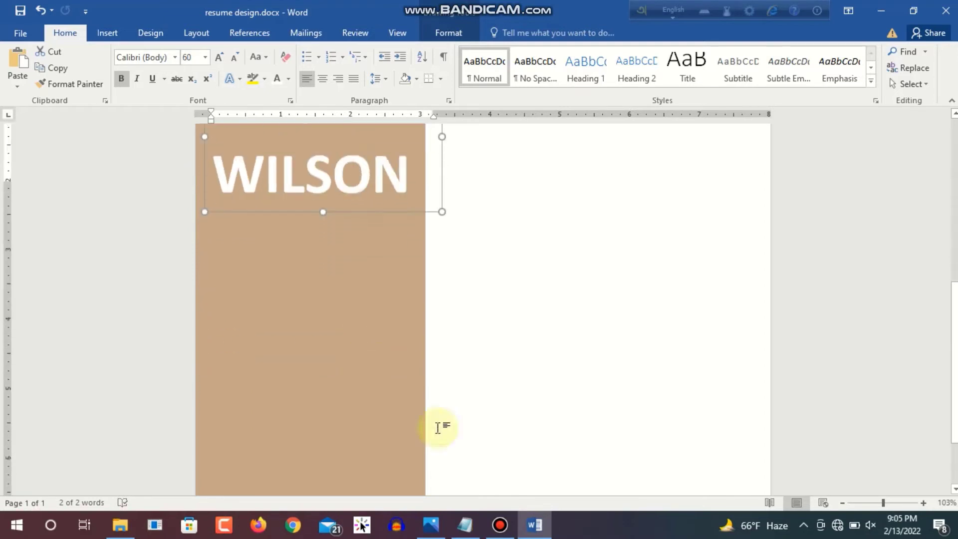
{"action": "left_click", "coordinate": [429, 533]}
{"action": "scroll", "coordinate": [419, 334], "scroll_direction": "up", "scroll_amount": 2}
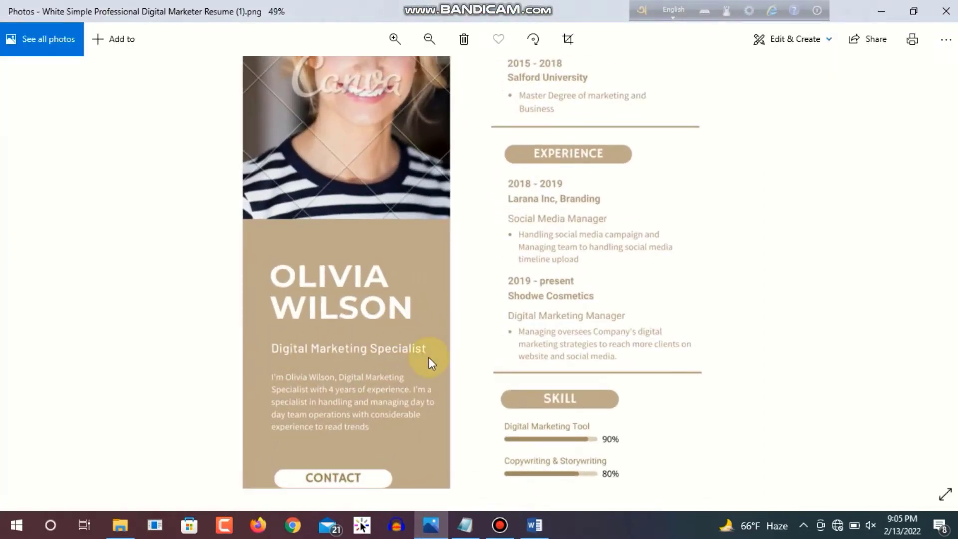
{"action": "scroll", "coordinate": [333, 409], "scroll_direction": "down", "scroll_amount": 2}
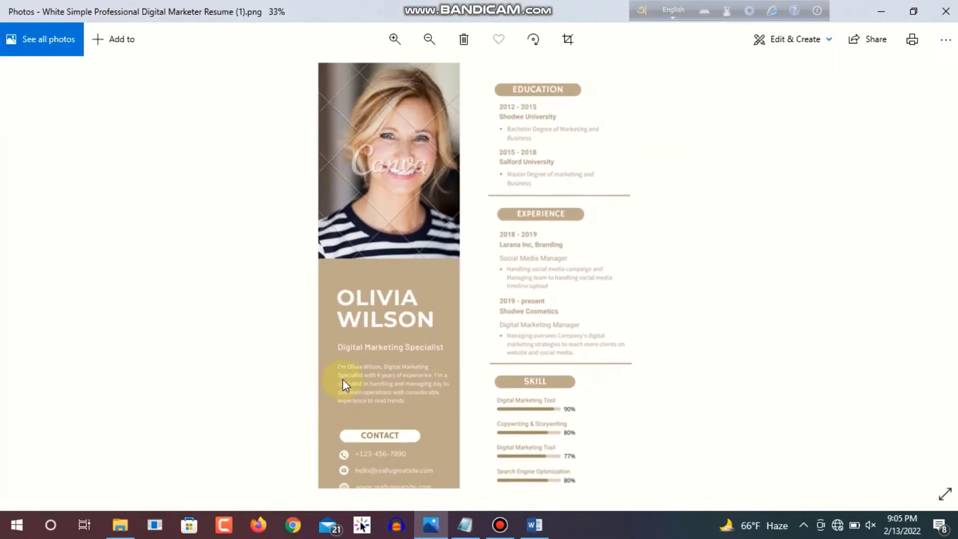
Return to Word, draw a text box about 3.03" wide and 0.41" high below the name, and paste the copied name into it
{"action": "left_click", "coordinate": [534, 525]}
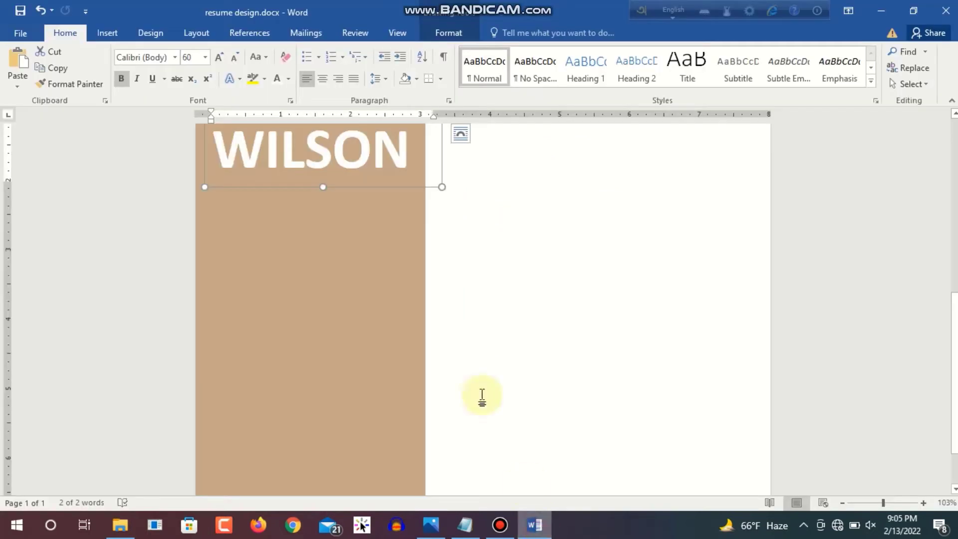
{"action": "left_click", "coordinate": [152, 32]}
{"action": "left_click", "coordinate": [103, 33]}
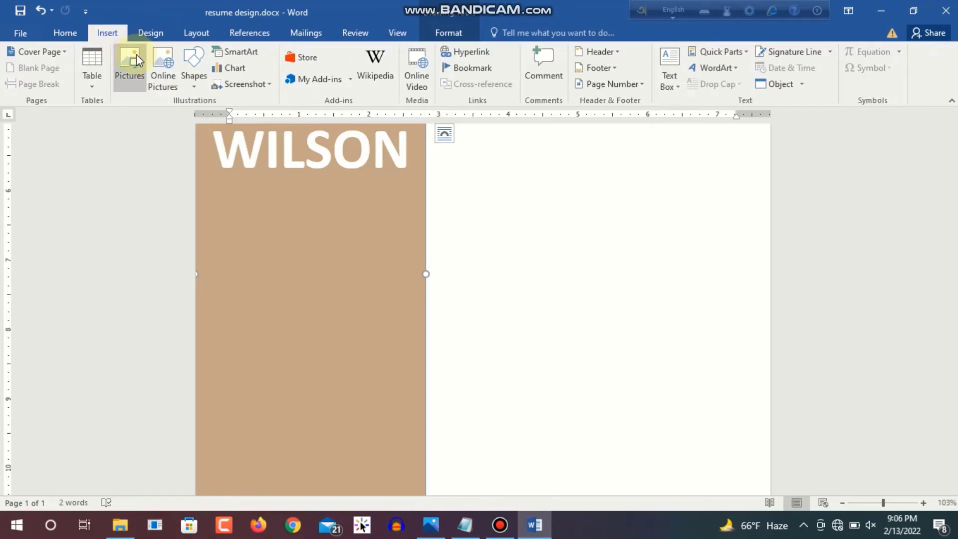
{"action": "left_click", "coordinate": [196, 85]}
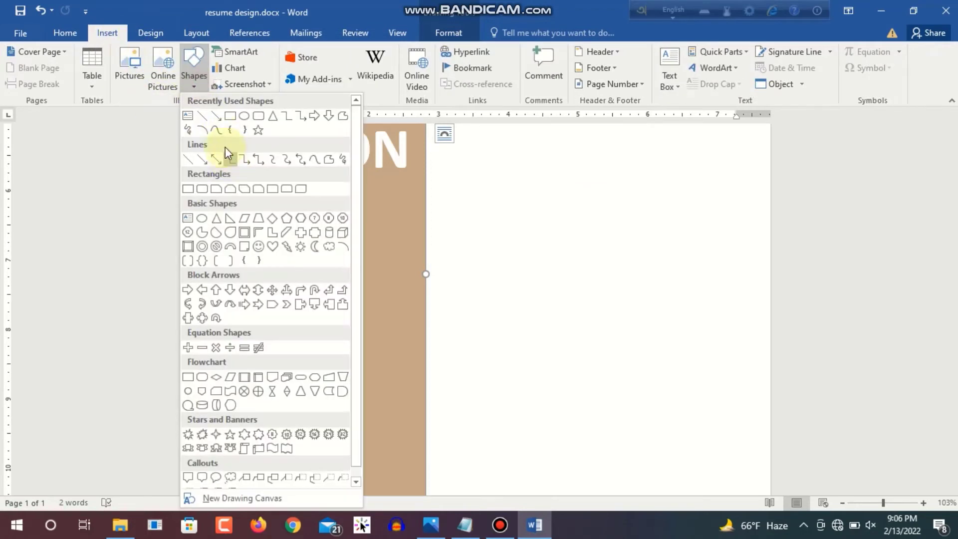
{"action": "left_click", "coordinate": [188, 118]}
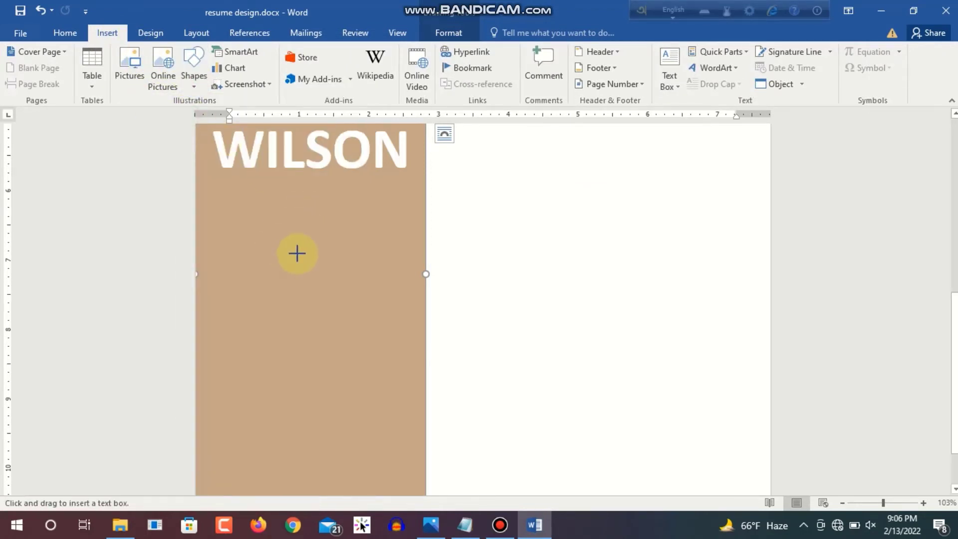
{"action": "left_click_drag", "start_coordinate": [226, 213], "coordinate": [421, 242]}
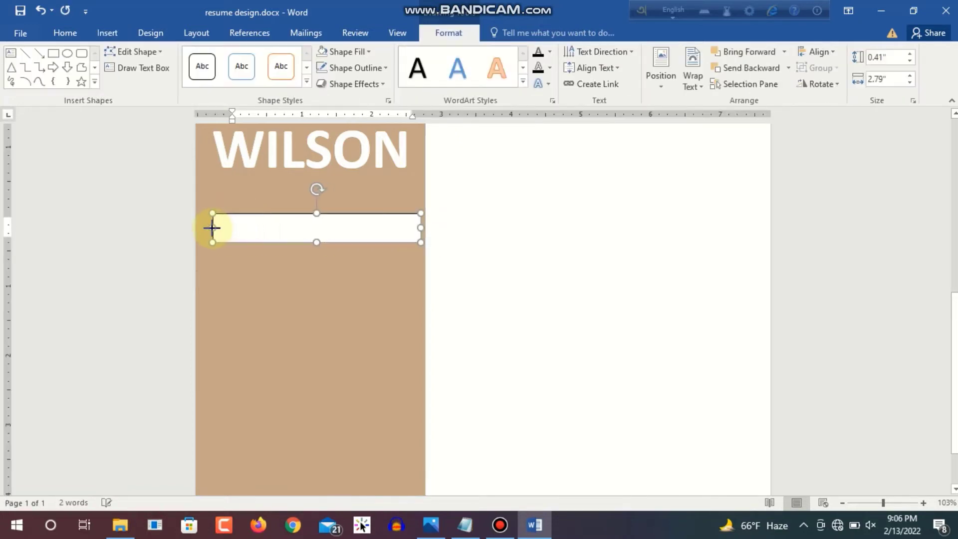
{"action": "left_click_drag", "start_coordinate": [211, 227], "coordinate": [209, 228]}
{"action": "right_click", "coordinate": [218, 225]}
{"action": "left_click", "coordinate": [246, 285]}
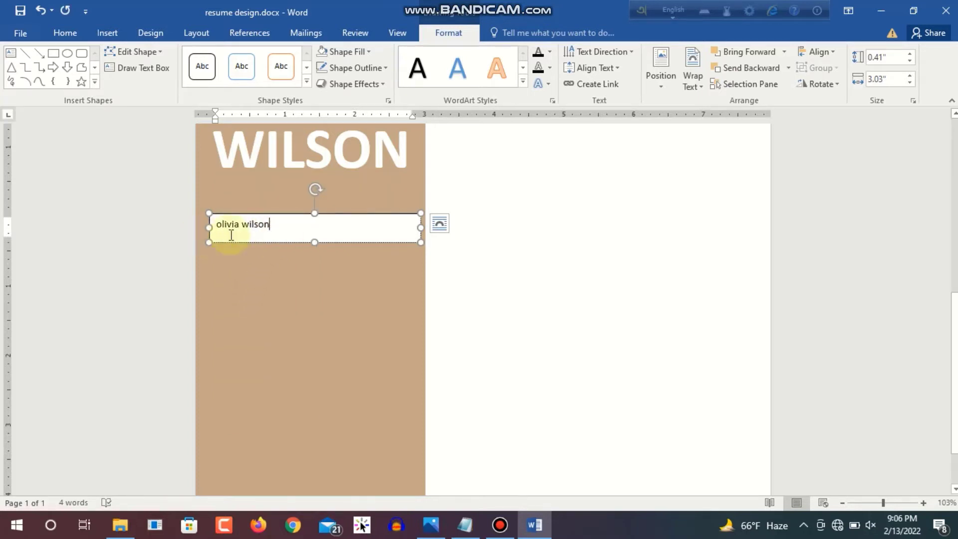
Switch to Notepad, copy the job title "Digital Marketing Specialist", and paste it over the name in the new text box in Word
{"action": "left_click", "coordinate": [465, 524]}
{"action": "left_click_drag", "start_coordinate": [5, 90], "coordinate": [241, 91]}
{"action": "right_click", "coordinate": [196, 89]}
{"action": "left_click", "coordinate": [224, 140]}
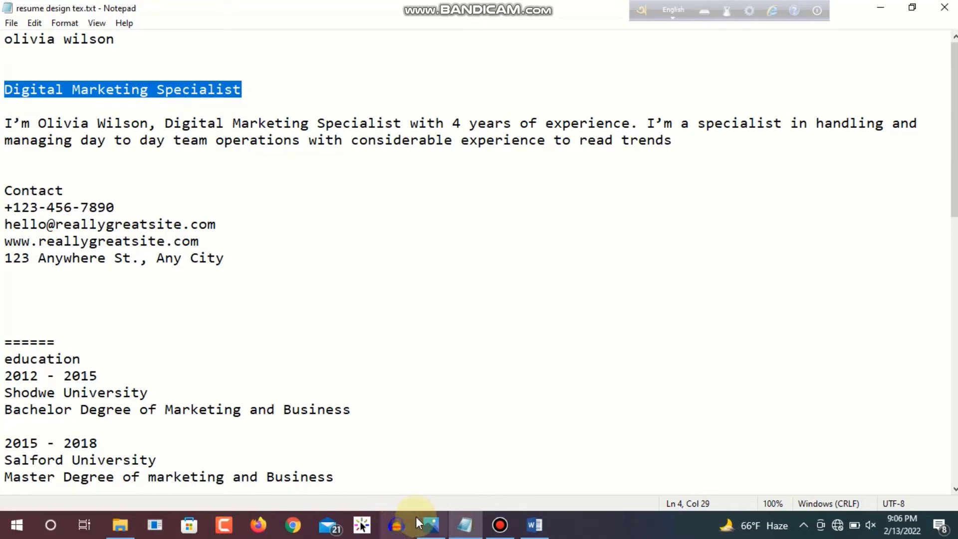
{"action": "left_click", "coordinate": [535, 525]}
{"action": "left_click_drag", "start_coordinate": [287, 226], "coordinate": [210, 222]}
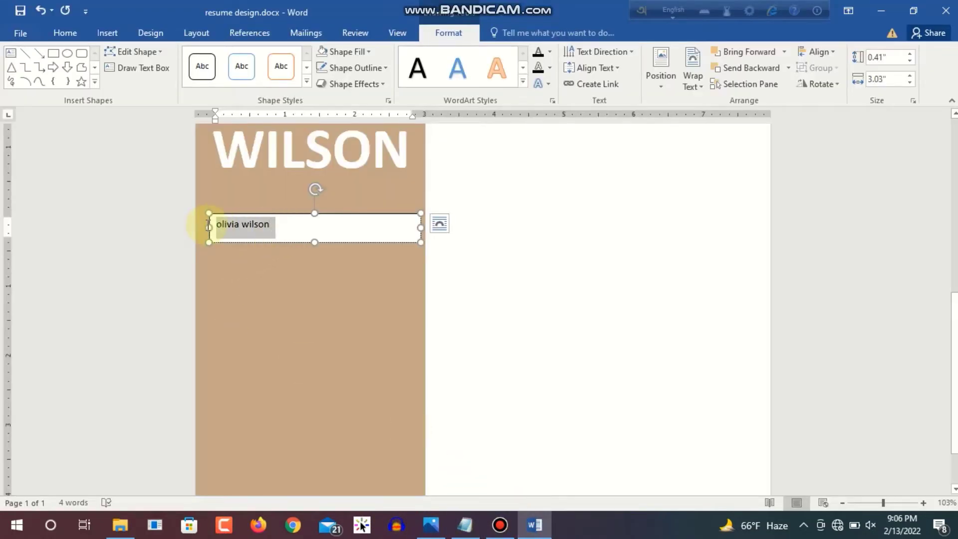
{"action": "right_click", "coordinate": [224, 224]}
{"action": "left_click", "coordinate": [255, 285]}
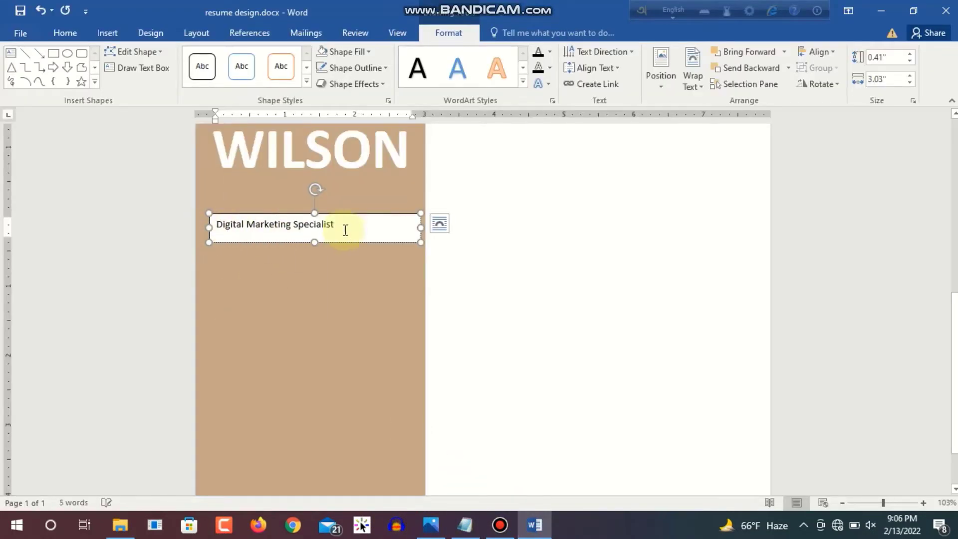
Format the job title text at 16 pt in bold white
{"action": "left_click_drag", "start_coordinate": [341, 228], "coordinate": [214, 224]}
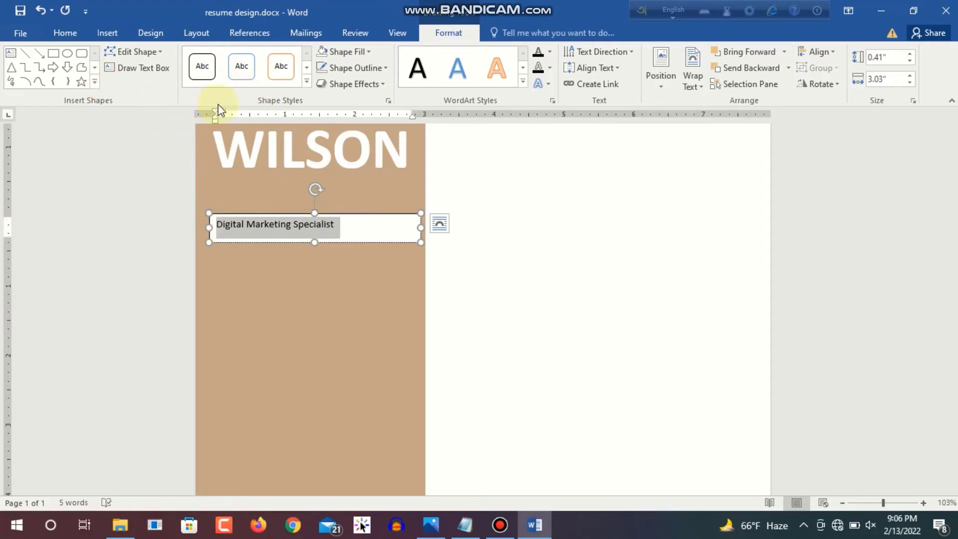
{"action": "left_click", "coordinate": [64, 33]}
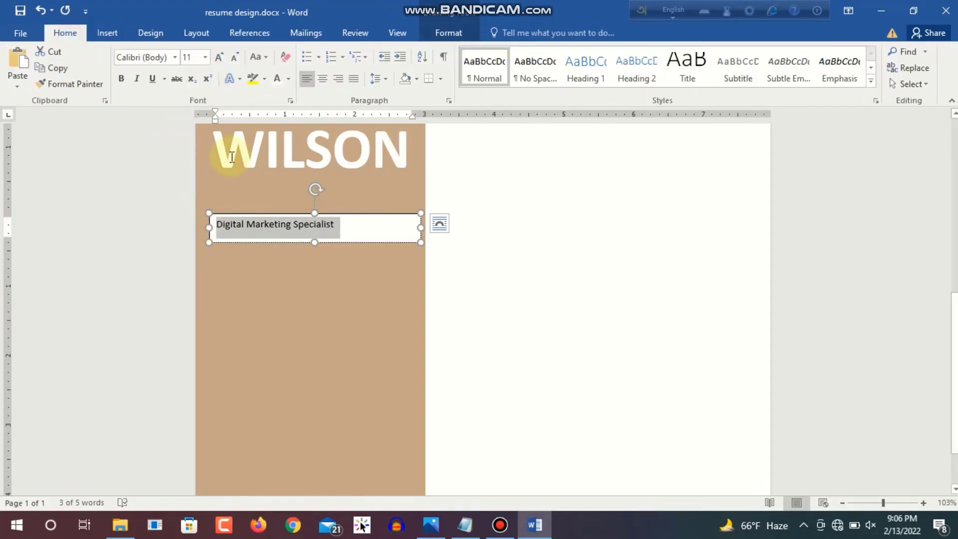
{"action": "left_click", "coordinate": [204, 57]}
{"action": "left_click", "coordinate": [187, 153]}
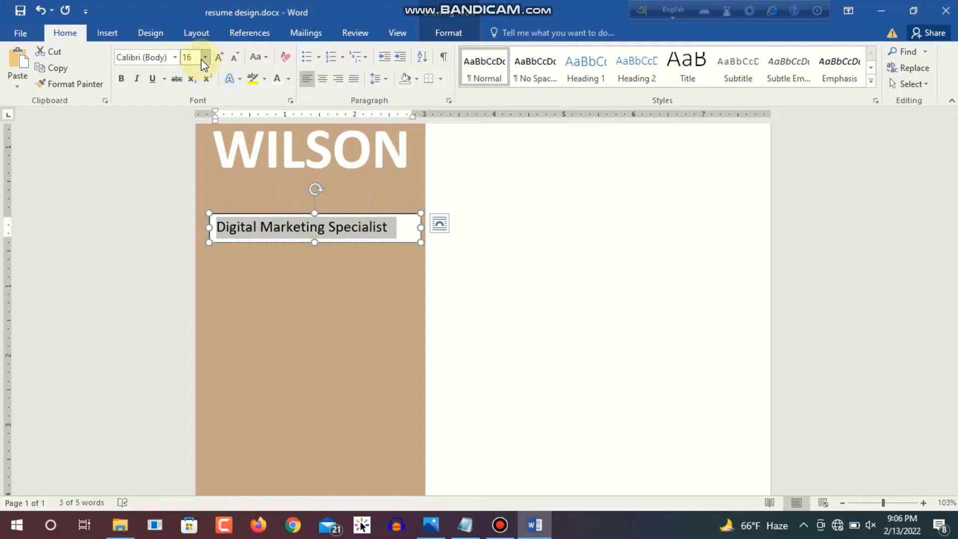
{"action": "left_click", "coordinate": [275, 81]}
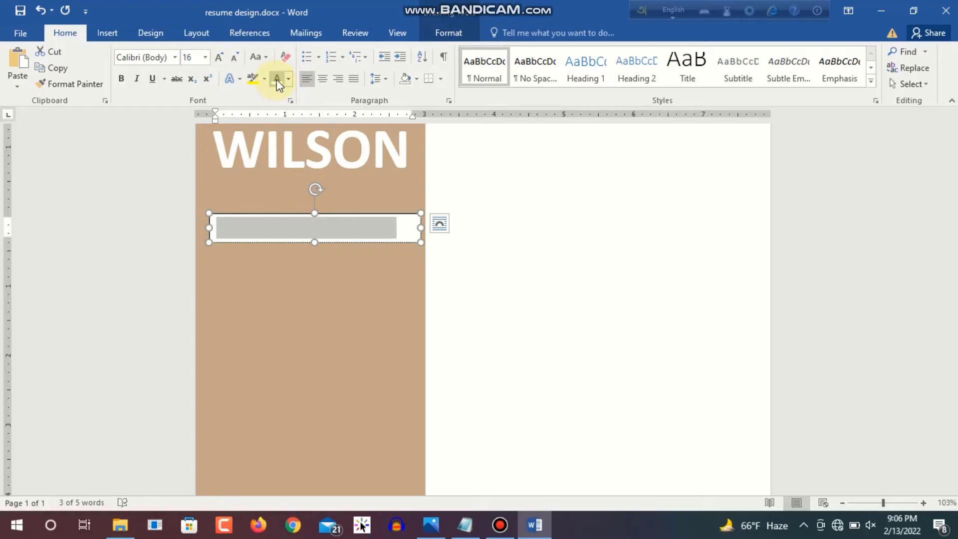
{"action": "left_click", "coordinate": [121, 79]}
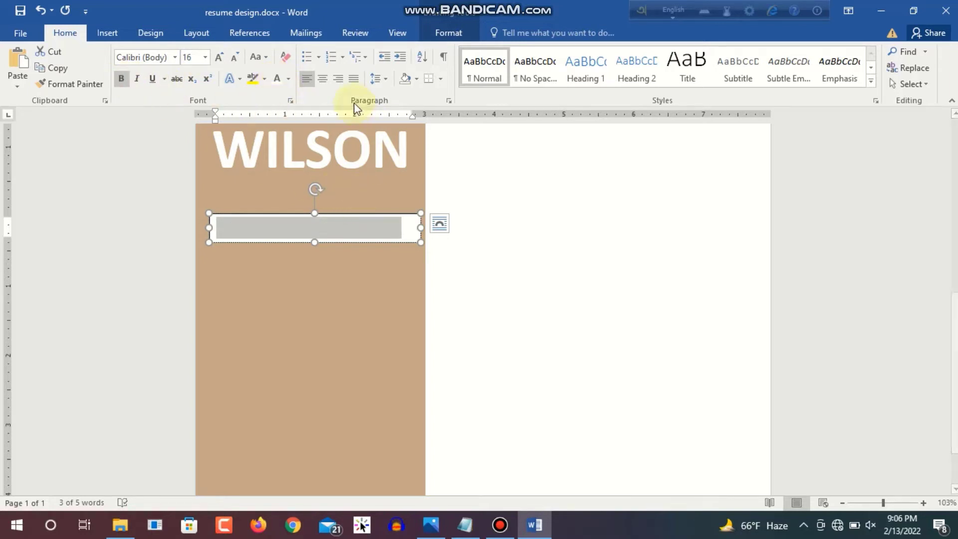
Remove the fill and the outline from the job title text box
{"action": "double_click", "coordinate": [354, 210]}
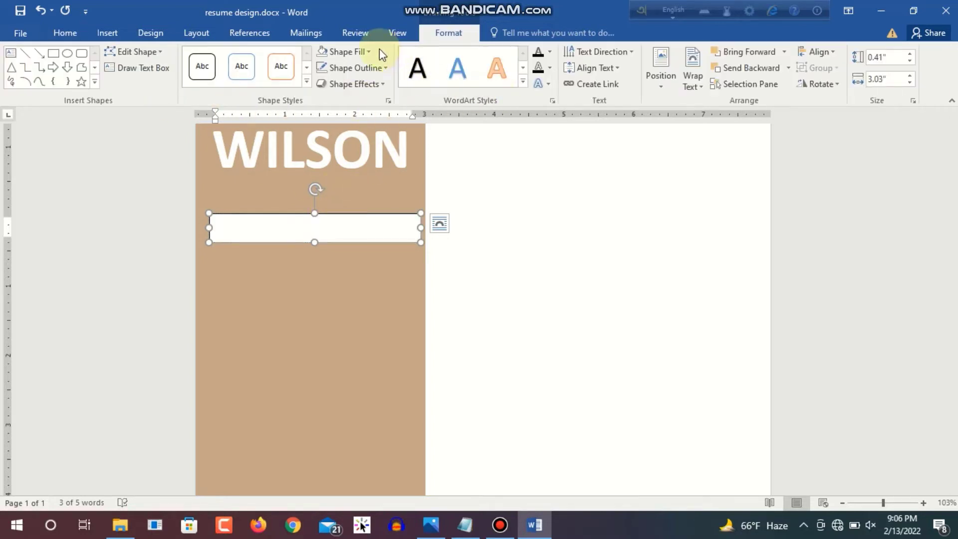
{"action": "left_click", "coordinate": [361, 53]}
{"action": "left_click", "coordinate": [344, 204]}
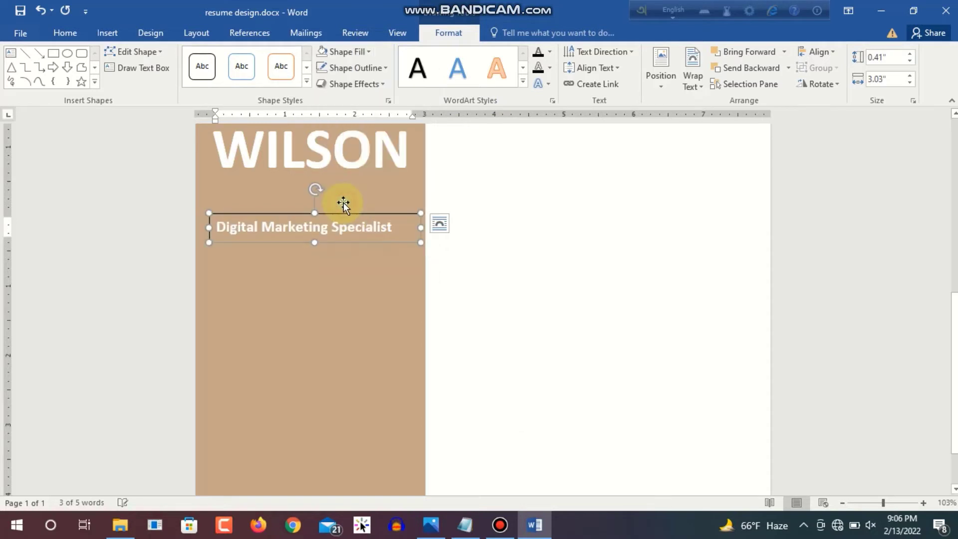
{"action": "left_click", "coordinate": [364, 68]}
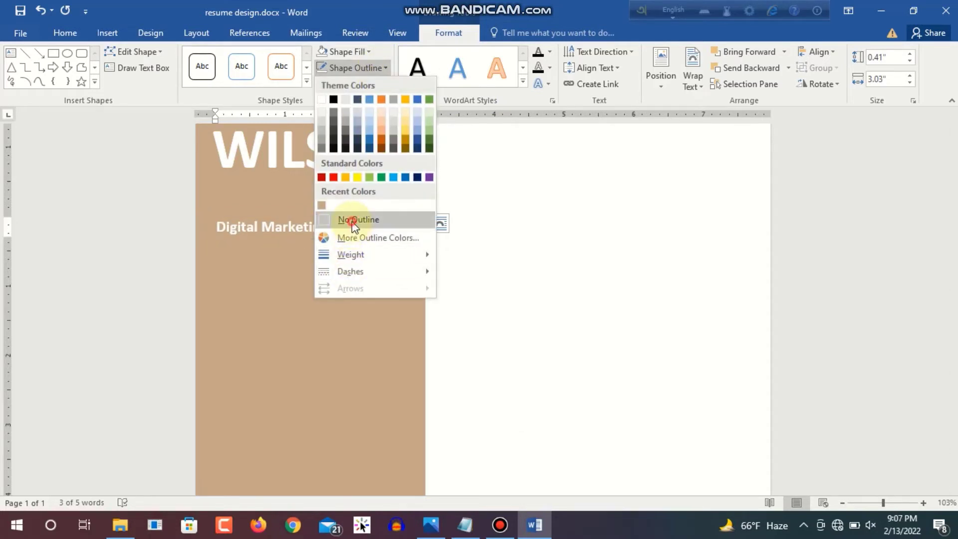
{"action": "left_click", "coordinate": [335, 220]}
Reduce the height of the job title text box to about 0.37"
{"action": "left_click_drag", "start_coordinate": [312, 241], "coordinate": [314, 236]}
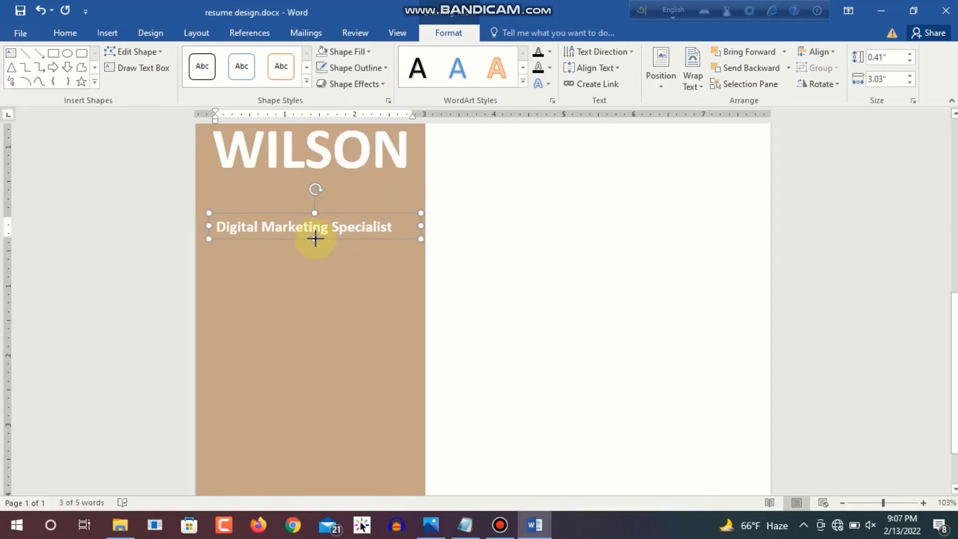
{"action": "left_click_drag", "start_coordinate": [315, 210], "coordinate": [314, 212]}
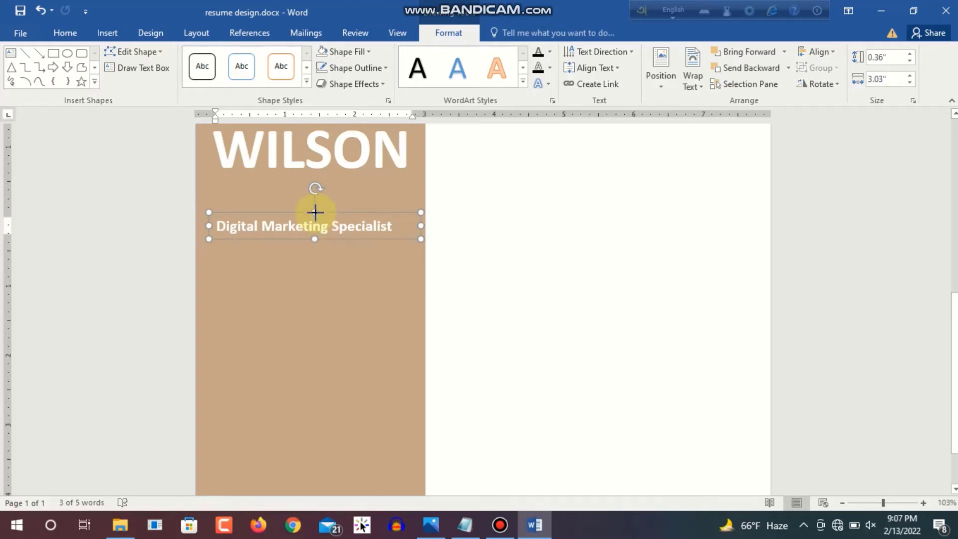
{"action": "left_click", "coordinate": [346, 268]}
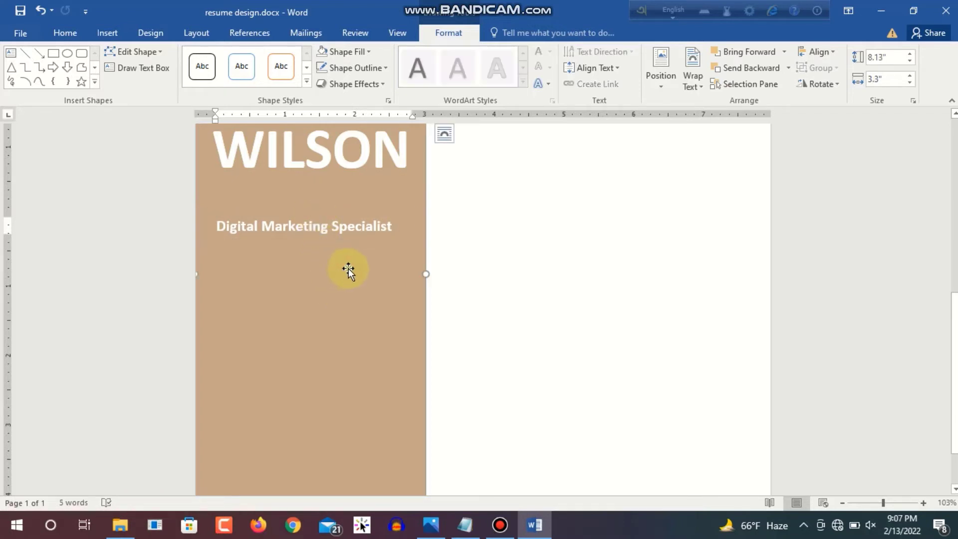
Move the job title box closer beneath the name and place a duplicate of it just below
{"action": "left_click", "coordinate": [321, 213]}
{"action": "left_click_drag", "start_coordinate": [323, 213], "coordinate": [334, 256]}
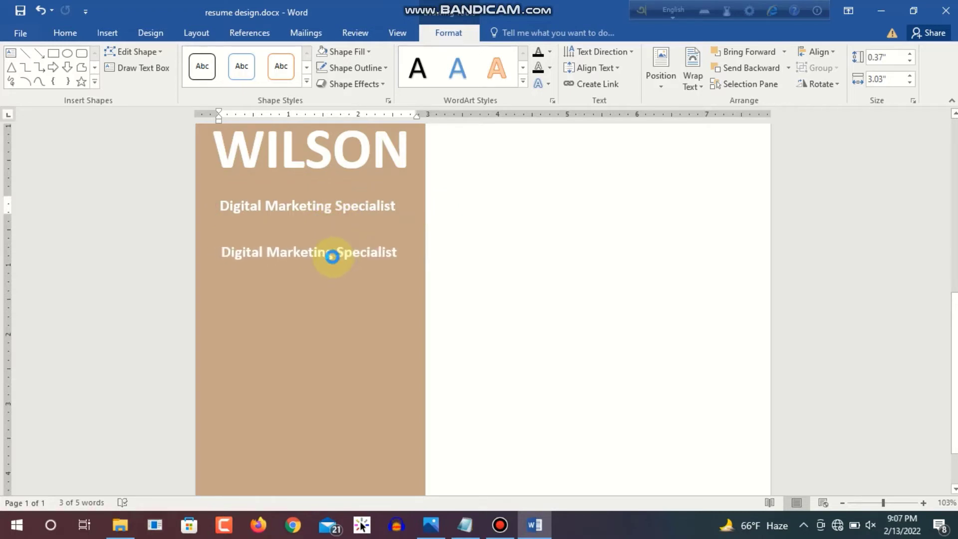
{"action": "left_click", "coordinate": [336, 296]}
Stretch the duplicated job title box downward to about 2.44" high and nudge it into line with the title above
{"action": "left_click", "coordinate": [320, 256]}
{"action": "left_click_drag", "start_coordinate": [319, 265], "coordinate": [316, 408]}
{"action": "left_click_drag", "start_coordinate": [278, 239], "coordinate": [279, 237]}
{"action": "scroll", "coordinate": [349, 350], "scroll_direction": "down", "scroll_amount": 2}
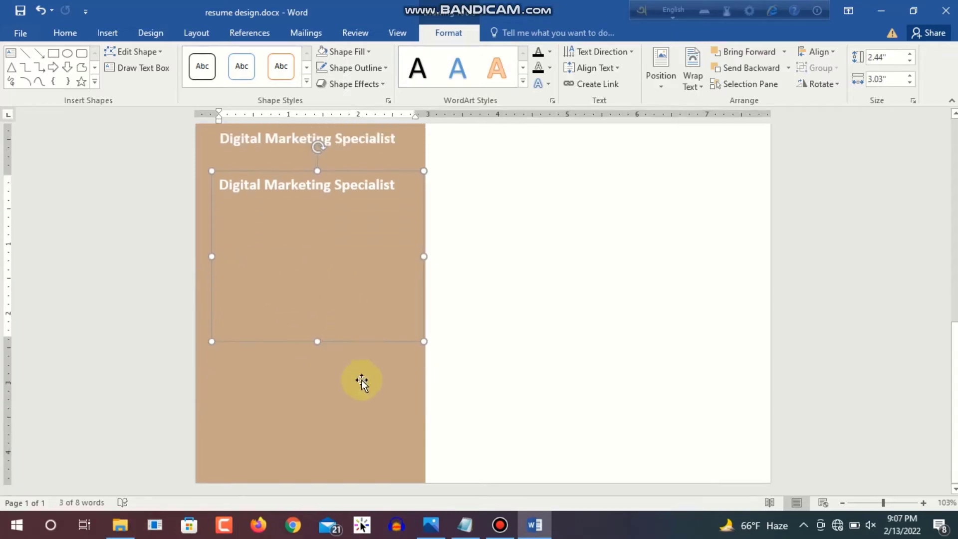
Switch to Notepad, copy the profile paragraph, and paste it over the duplicated job title in the tall text box in Word
{"action": "left_click", "coordinate": [534, 524]}
{"action": "left_click", "coordinate": [106, 169]}
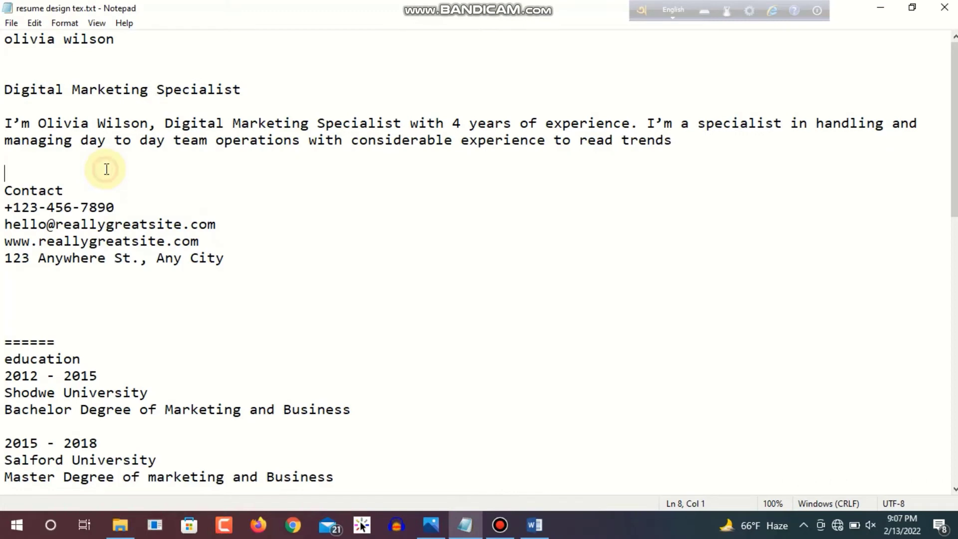
{"action": "left_click_drag", "start_coordinate": [7, 122], "coordinate": [693, 143]}
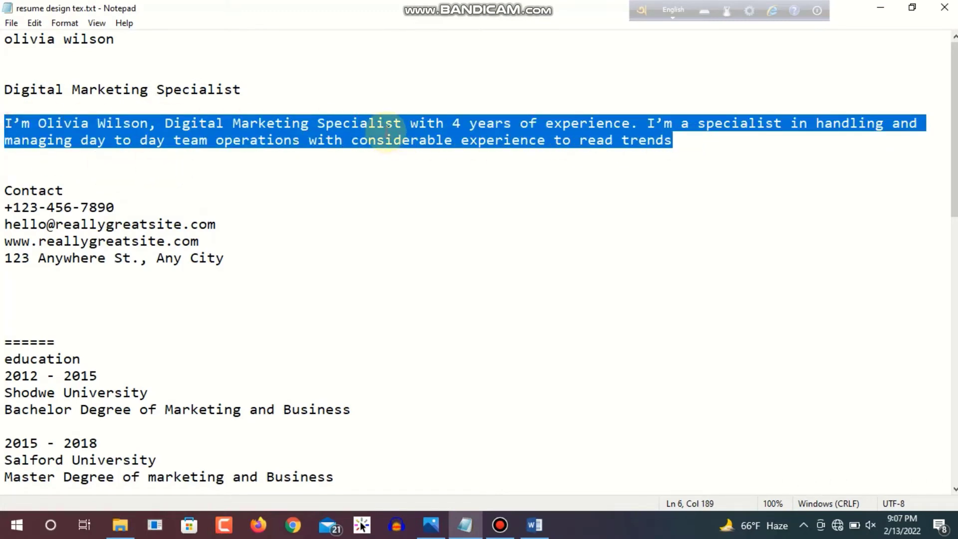
{"action": "right_click", "coordinate": [388, 130]}
{"action": "left_click", "coordinate": [419, 175]}
{"action": "left_click", "coordinate": [368, 323]}
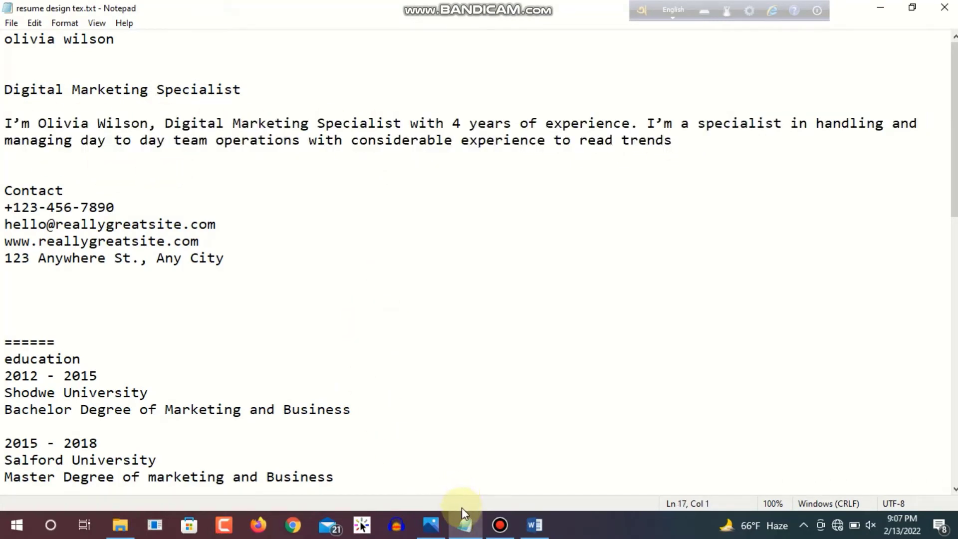
{"action": "left_click", "coordinate": [534, 524]}
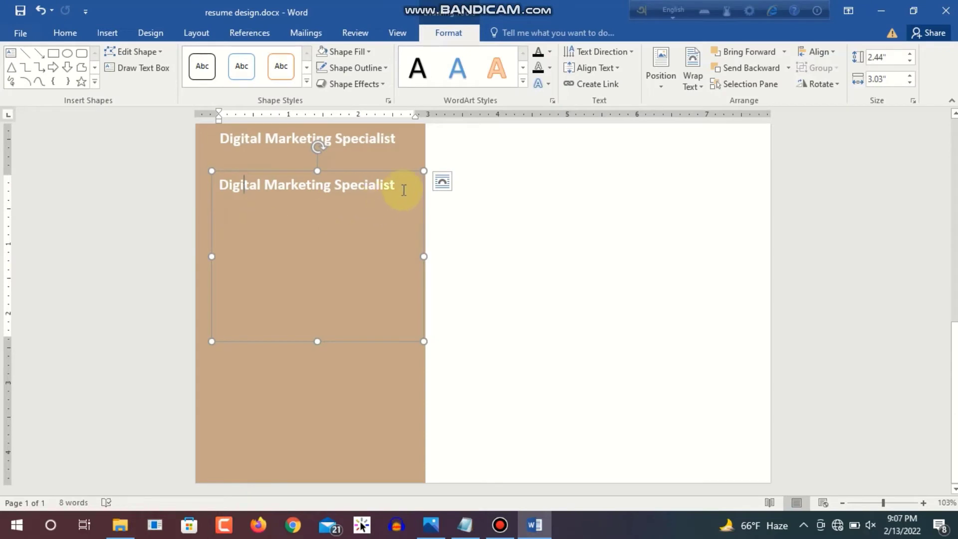
{"action": "left_click_drag", "start_coordinate": [404, 190], "coordinate": [225, 181]}
{"action": "right_click", "coordinate": [240, 189]}
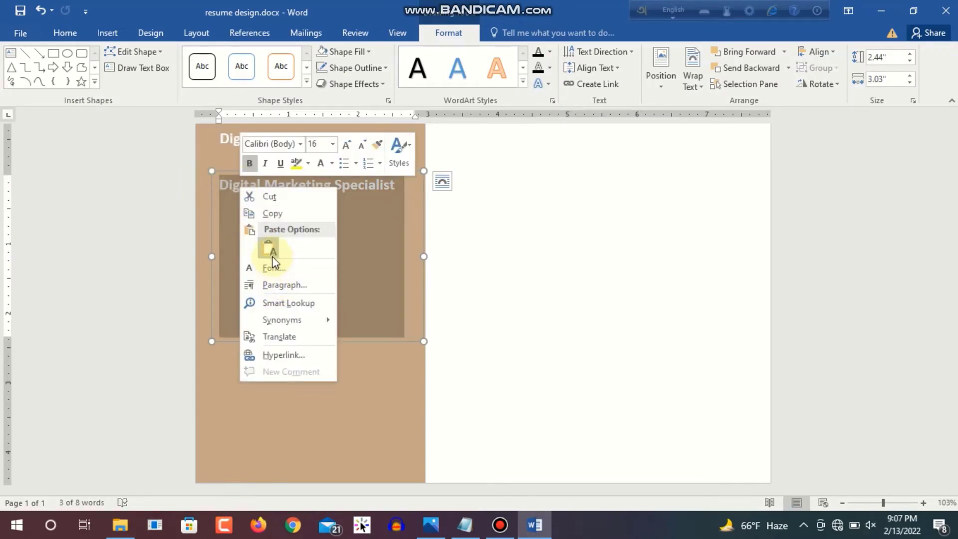
{"action": "left_click", "coordinate": [270, 248]}
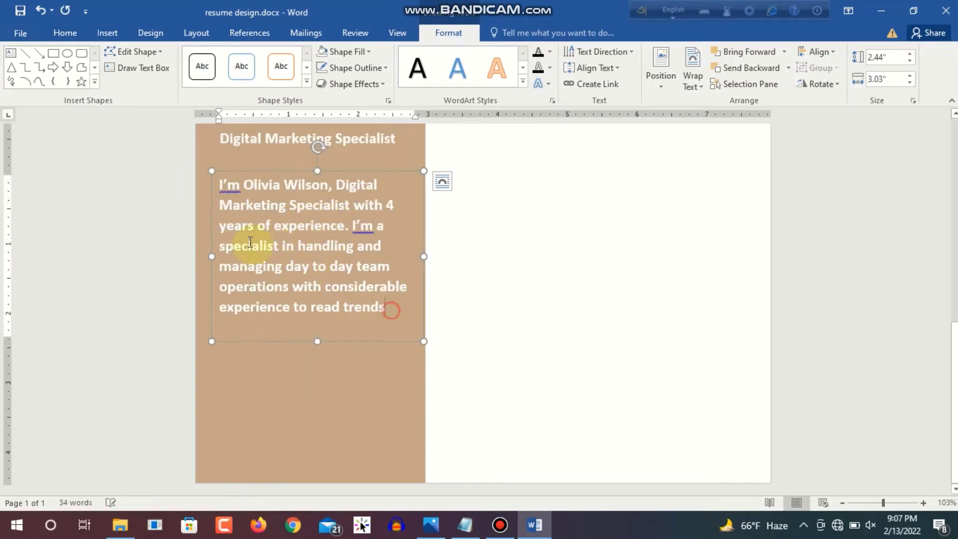
Set the profile paragraph to 12 pt and shorten its text box to fit just below the last line
{"action": "left_click_drag", "start_coordinate": [309, 268], "coordinate": [196, 182]}
{"action": "left_click", "coordinate": [67, 32]}
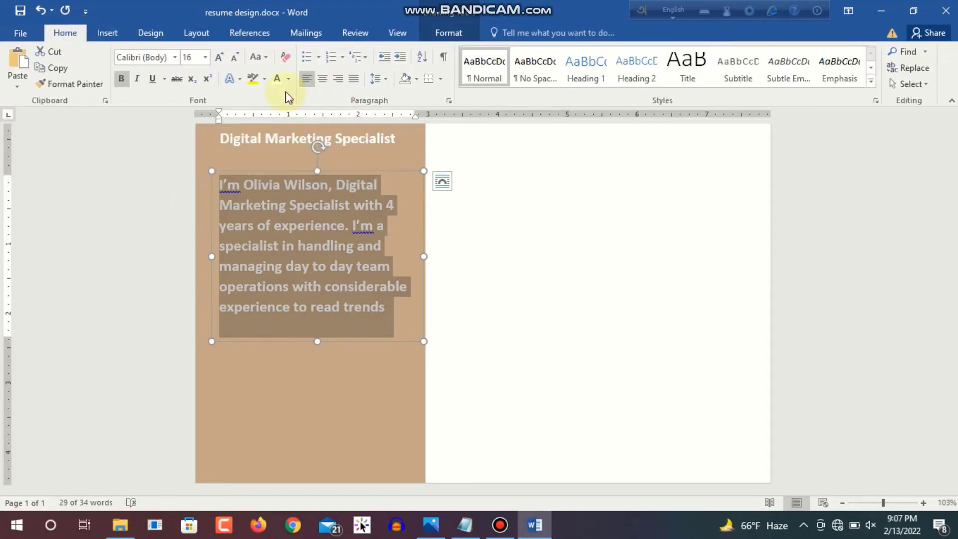
{"action": "left_click", "coordinate": [205, 57]}
{"action": "left_click", "coordinate": [190, 128]}
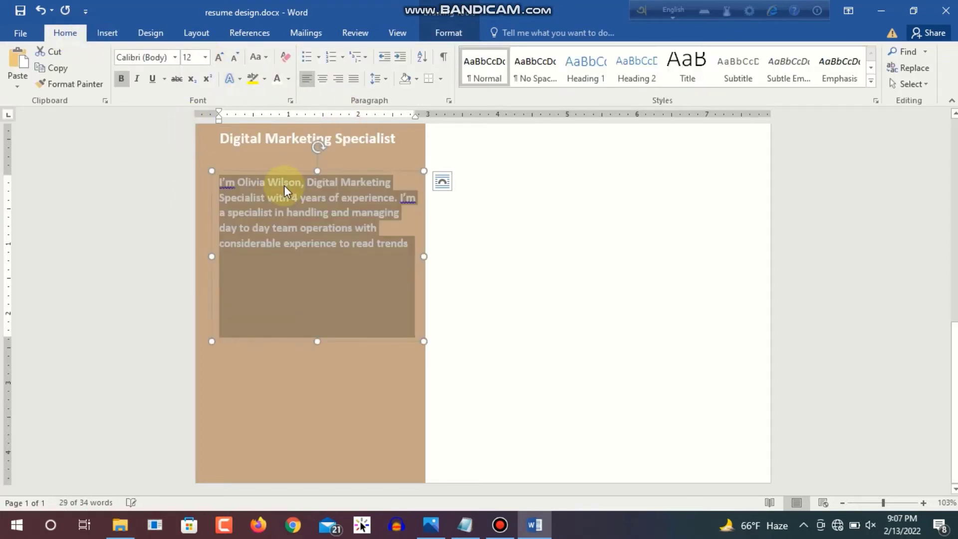
{"action": "left_click", "coordinate": [338, 273]}
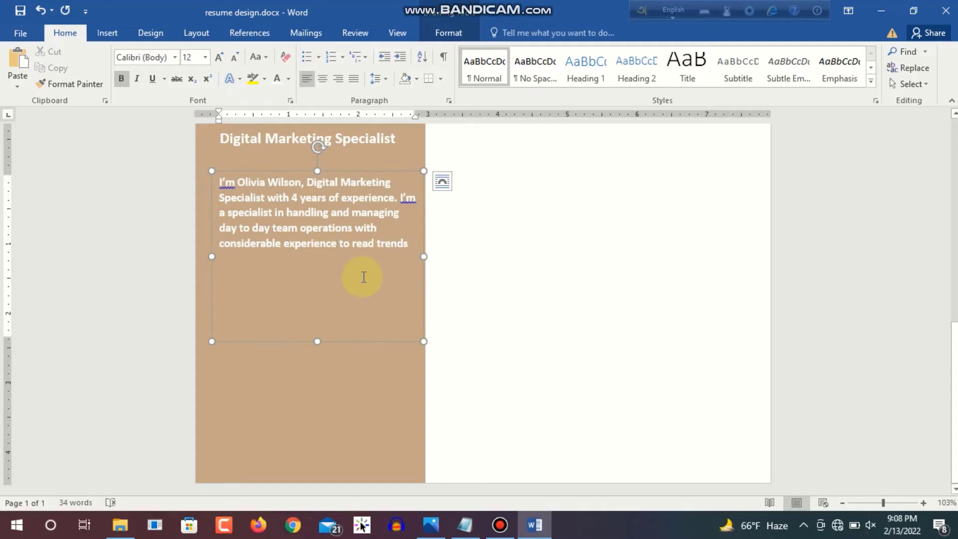
{"action": "left_click_drag", "start_coordinate": [317, 341], "coordinate": [315, 263]}
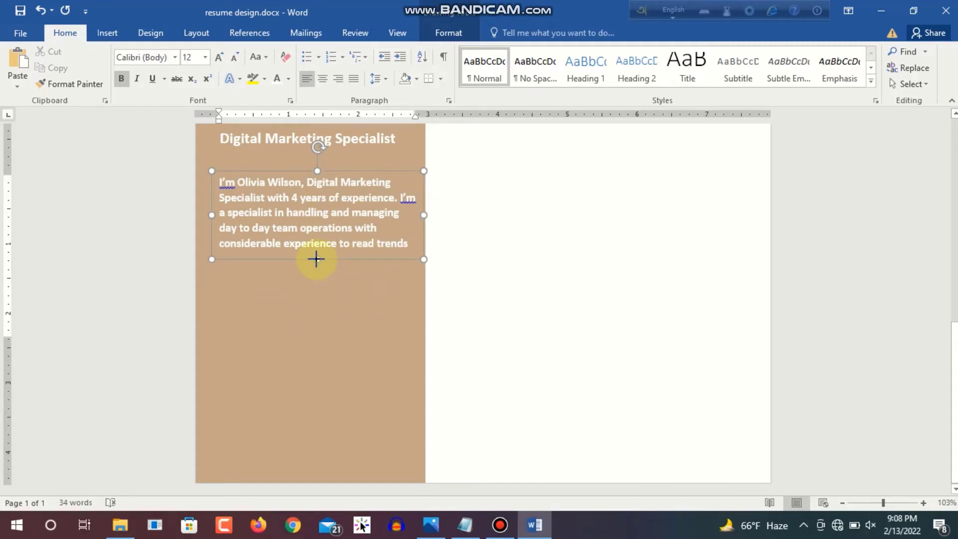
{"action": "scroll", "coordinate": [321, 334], "scroll_direction": "up", "scroll_amount": 1}
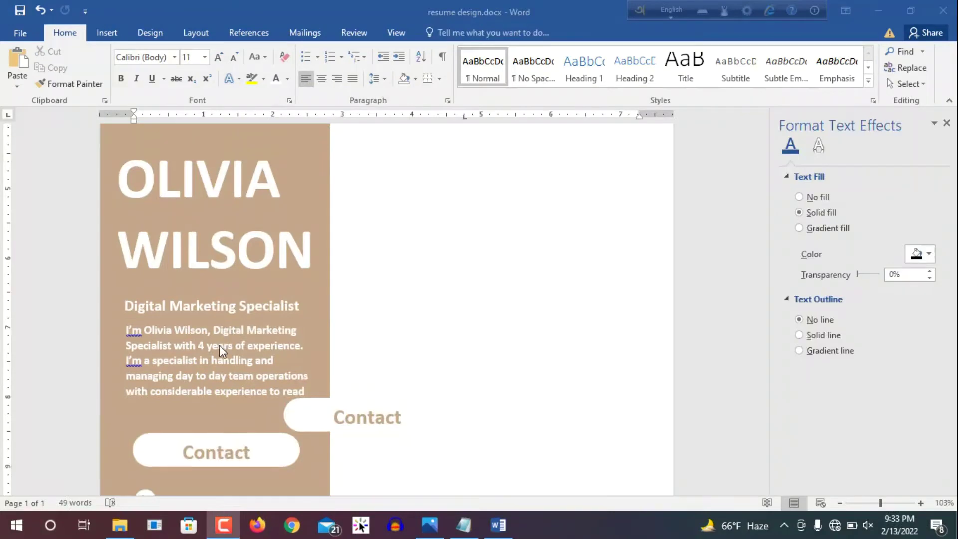
{"action": "scroll", "coordinate": [218, 343], "scroll_direction": "down", "scroll_amount": 5}
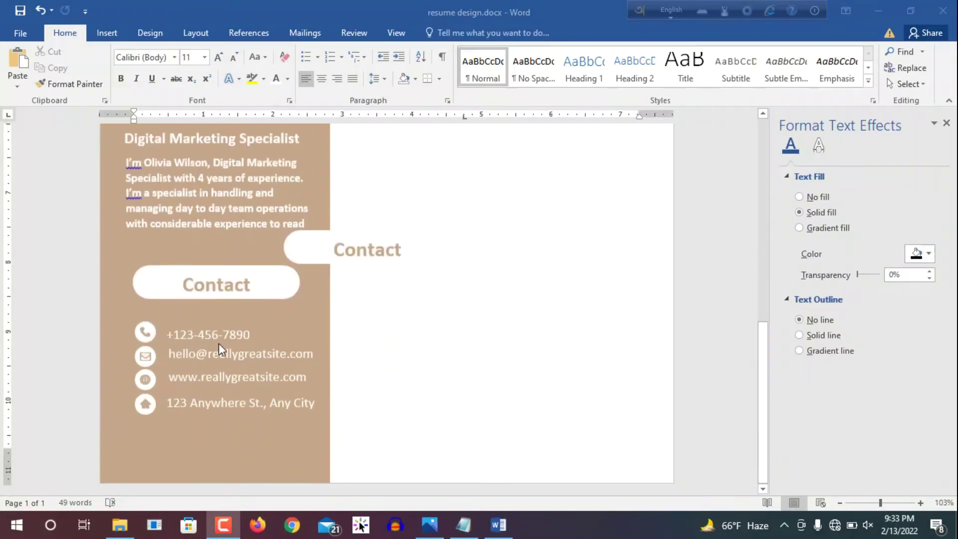